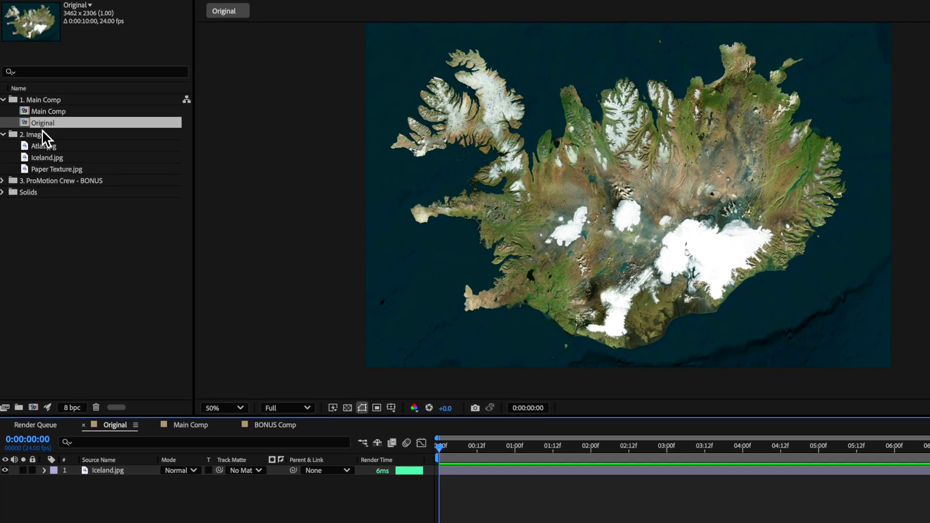
Create a new HD 1920×1080 24fps composition named TUTORIAL.
{"action": "right_click", "coordinate": [72, 216]}
{"action": "left_click", "coordinate": [78, 225]}
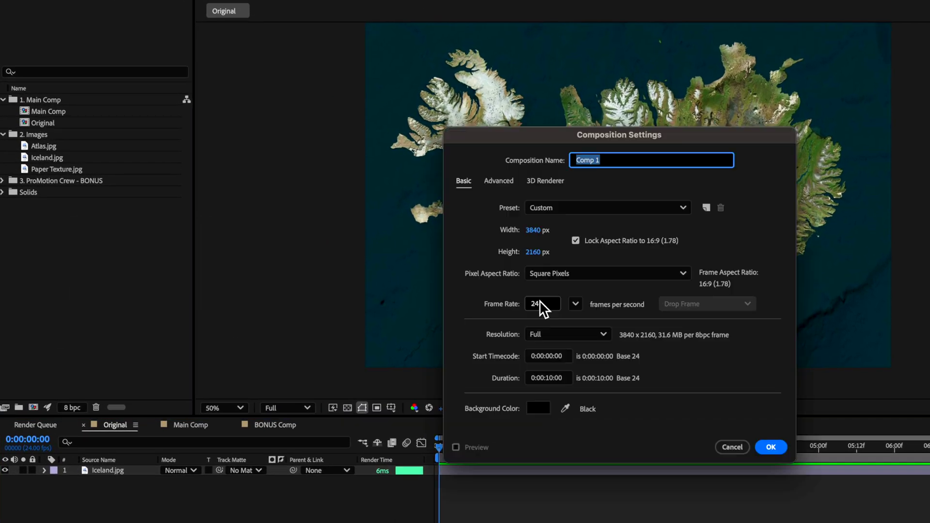
{"action": "type", "text": "TUTORIAL"}
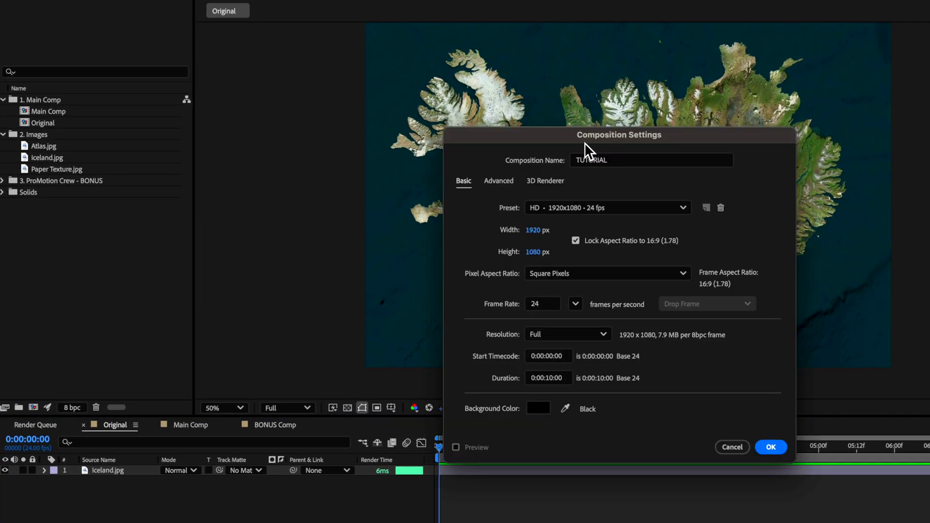
{"action": "left_click", "coordinate": [786, 446]}
Add Iceland.jpg to the TUTORIAL comp, scale it to about 38% and shift it slightly down.
{"action": "scroll", "coordinate": [651, 230], "scroll_direction": "up", "scroll_amount": 2}
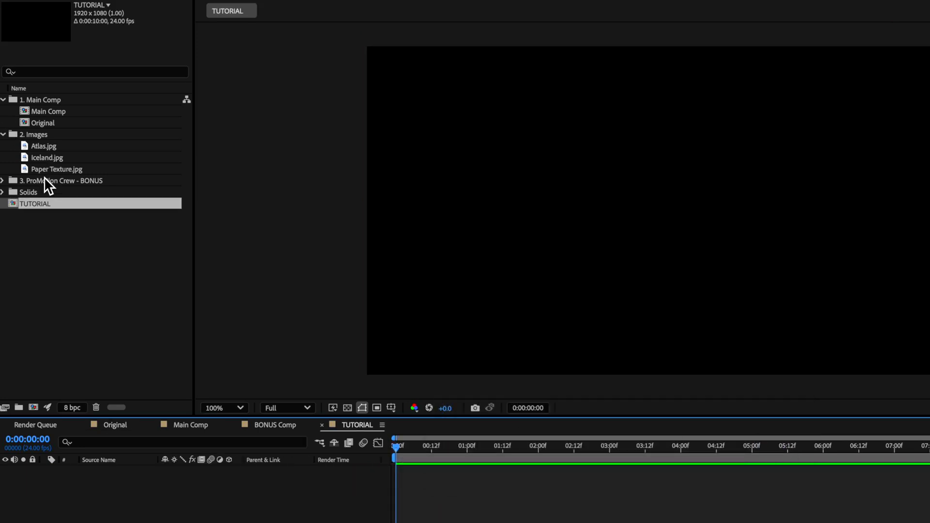
{"action": "left_click", "coordinate": [43, 148]}
{"action": "left_click", "coordinate": [41, 159]}
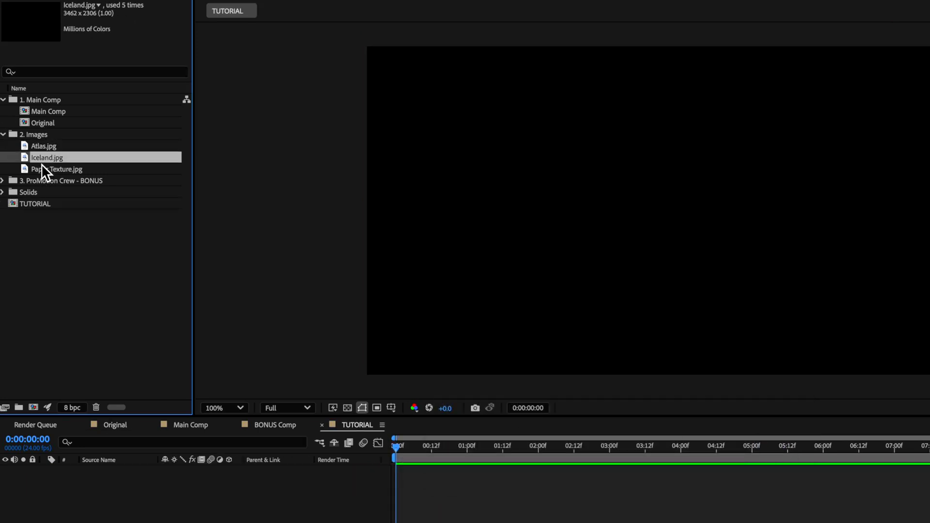
{"action": "left_click_drag", "start_coordinate": [42, 161], "coordinate": [209, 518]}
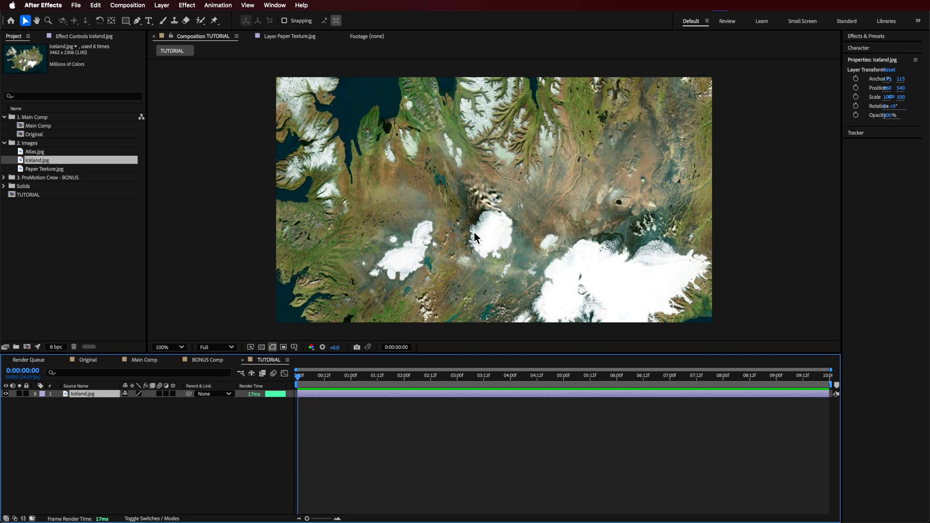
{"action": "key", "text": "comma"}
{"action": "left_click_drag", "start_coordinate": [299, 201], "coordinate": [422, 197]}
{"action": "key", "text": "period"}
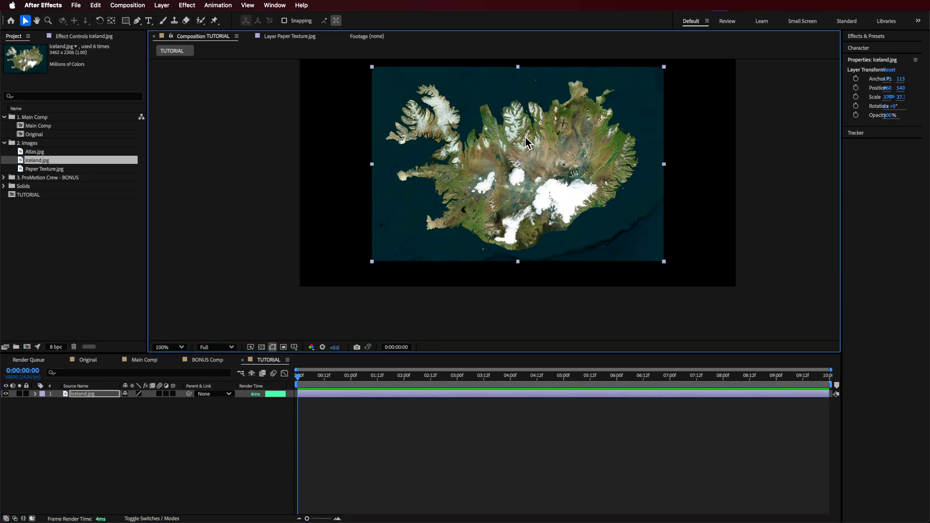
{"action": "left_click_drag", "start_coordinate": [484, 143], "coordinate": [485, 148]}
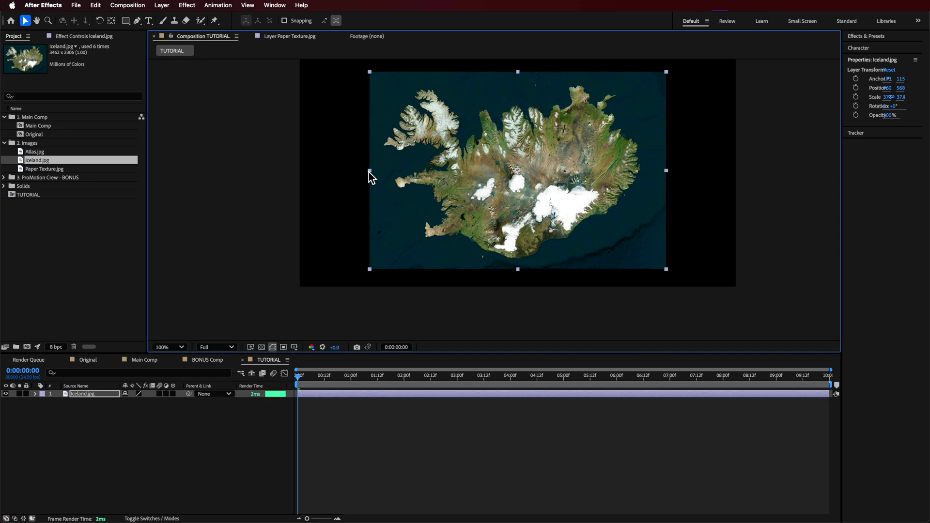
{"action": "left_click_drag", "start_coordinate": [371, 172], "coordinate": [365, 173]}
{"action": "scroll", "coordinate": [472, 160], "scroll_direction": "up", "scroll_amount": 2}
{"action": "scroll", "coordinate": [472, 160], "scroll_direction": "right", "scroll_amount": 3}
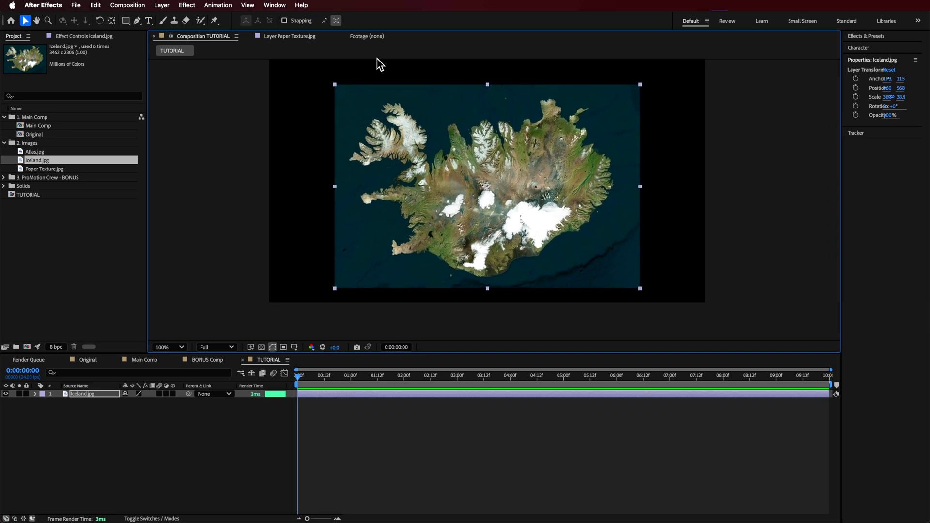
Apply Keylight to Iceland.jpg with the ocean as Screen Colour, Screen Gain 328 and Screen Balance 100.
{"action": "left_click", "coordinate": [302, 5]}
{"action": "type", "text": "c"}
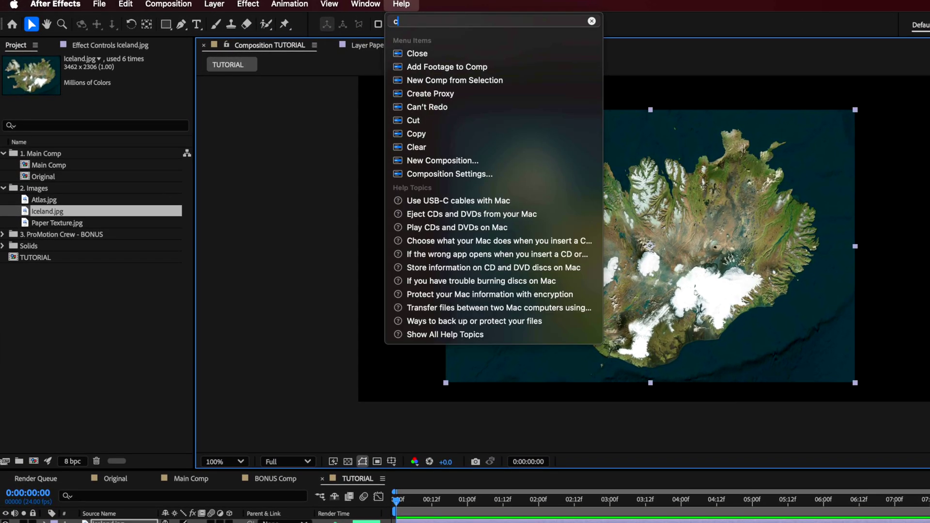
{"action": "key", "text": "BackSpace"}
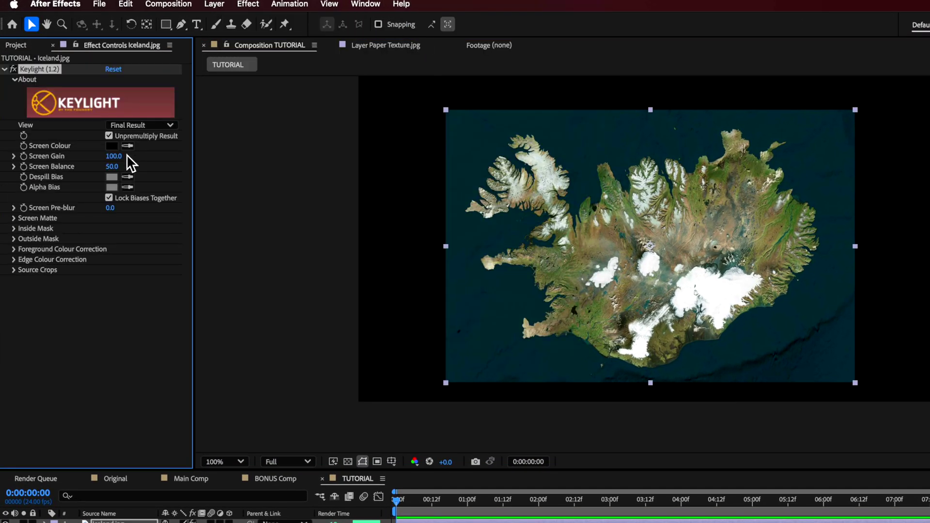
{"action": "left_click", "coordinate": [588, 158]}
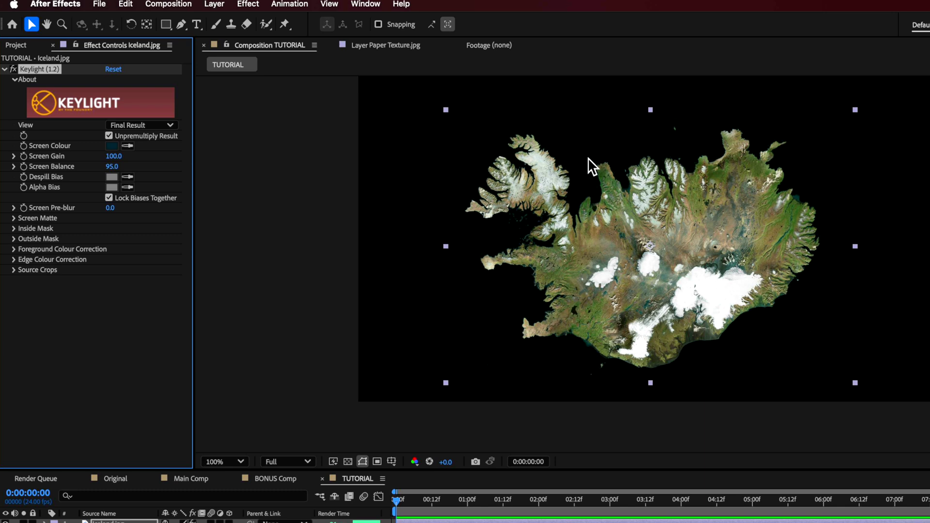
{"action": "left_click", "coordinate": [348, 463]}
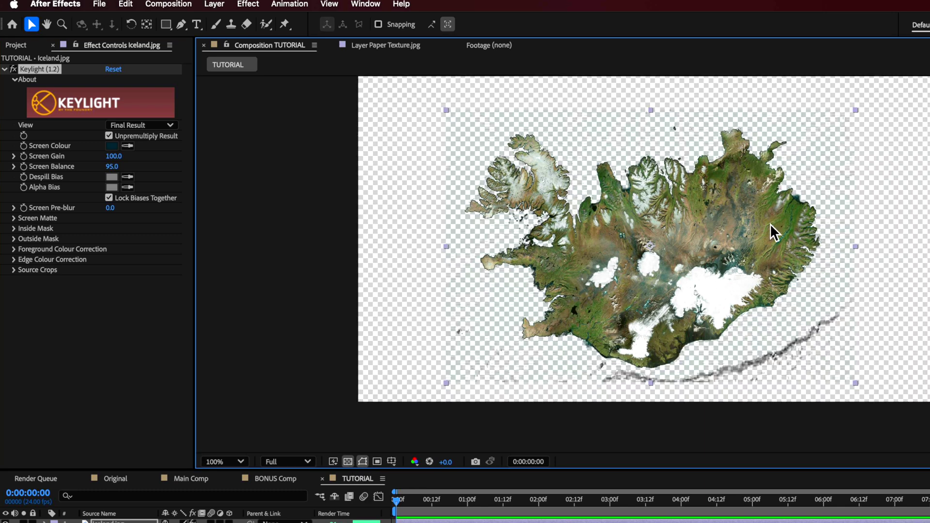
{"action": "left_click_drag", "start_coordinate": [114, 156], "coordinate": [158, 160]}
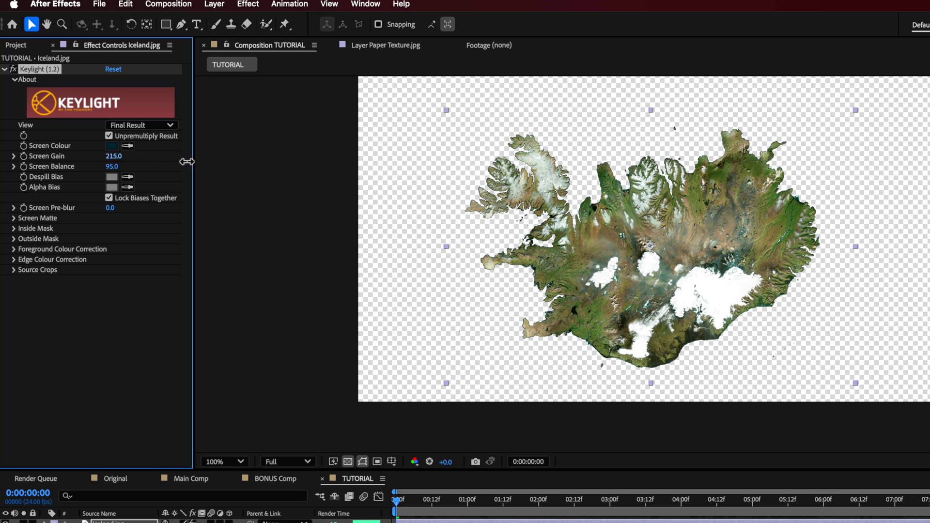
{"action": "left_click_drag", "start_coordinate": [223, 164], "coordinate": [227, 163]}
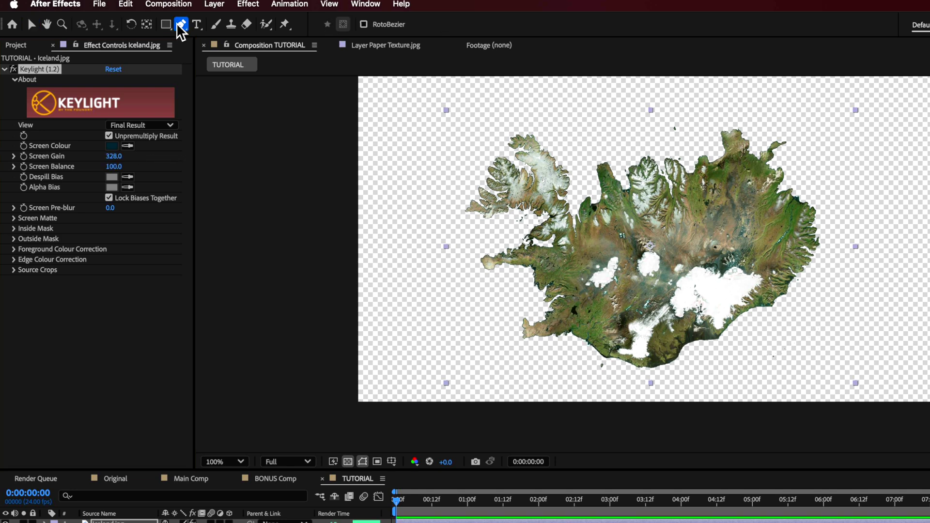
{"action": "left_click", "coordinate": [181, 24]}
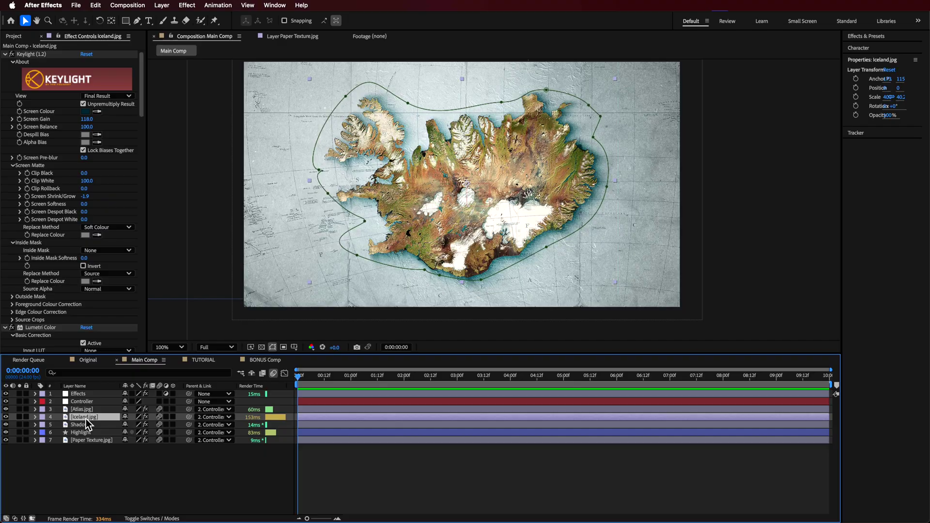
{"action": "left_click", "coordinate": [88, 434]}
{"action": "left_click", "coordinate": [88, 441]}
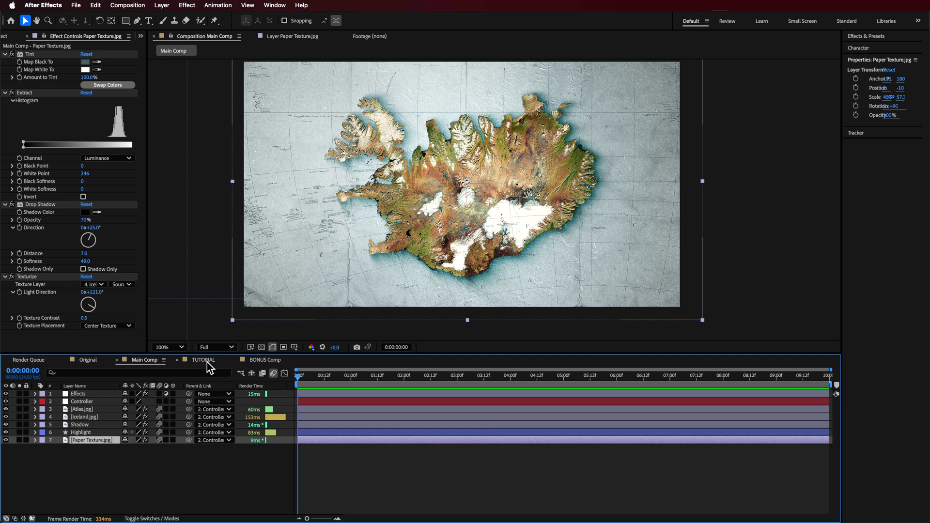
{"action": "left_click", "coordinate": [144, 487]}
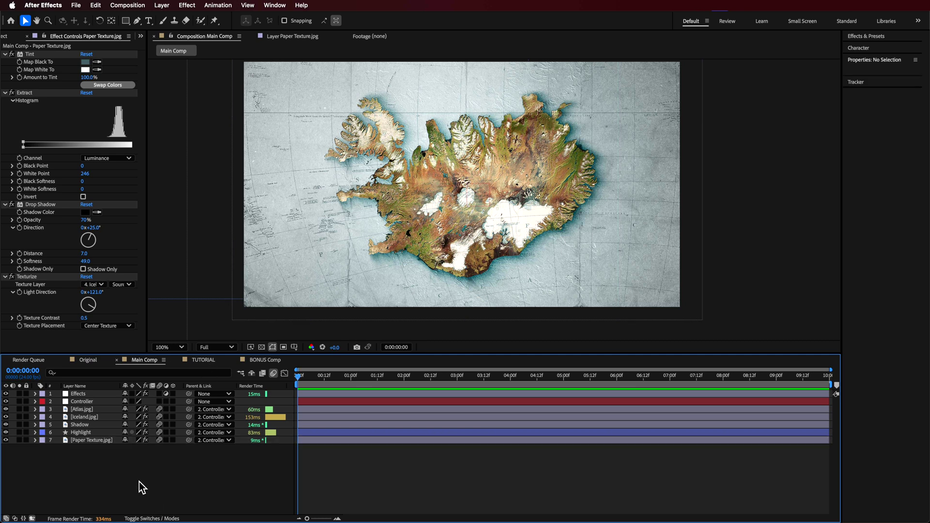
{"action": "left_click", "coordinate": [204, 360]}
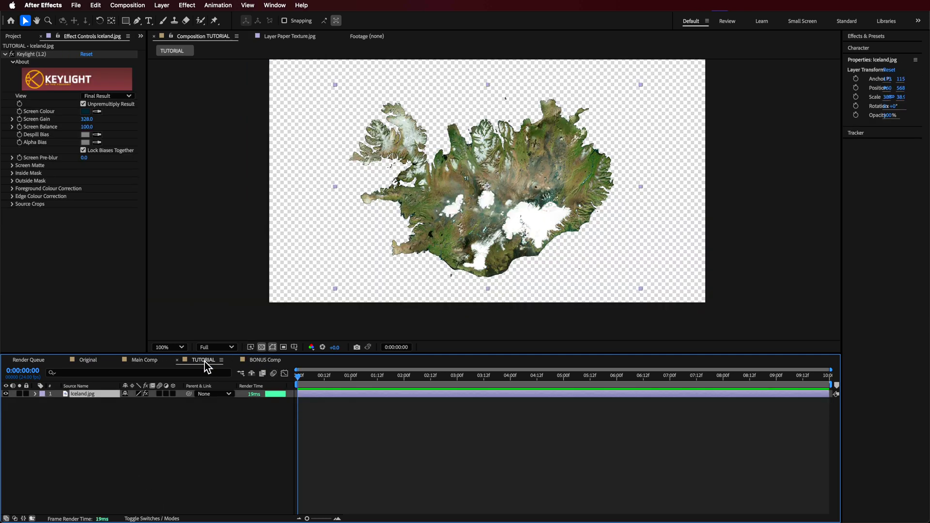
Add Paper Texture.jpg to the TUTORIAL comp beneath the Iceland layer.
{"action": "left_click", "coordinate": [13, 36]}
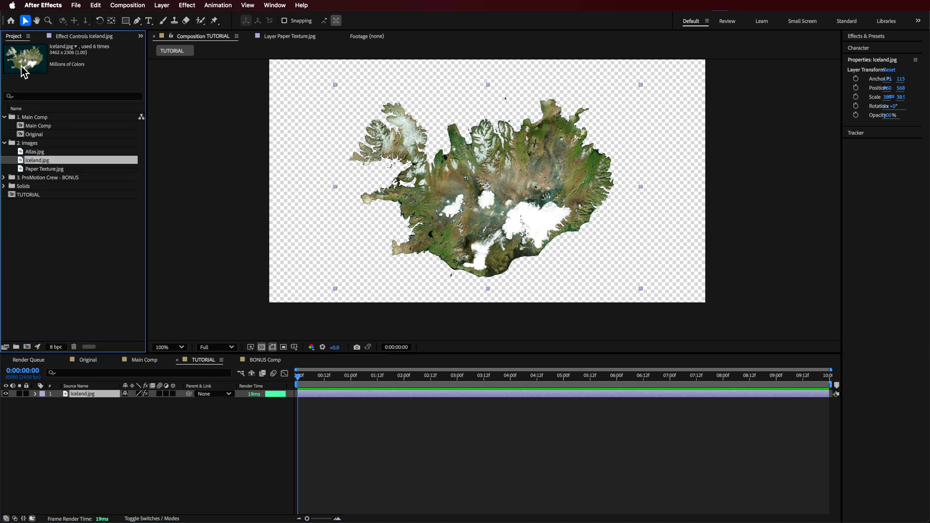
{"action": "double_click", "coordinate": [39, 169]}
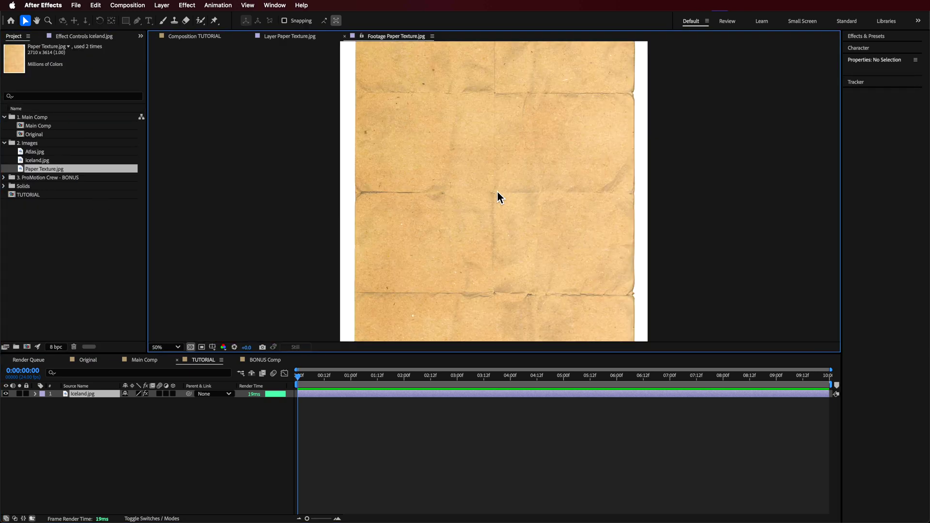
{"action": "key", "text": "comma"}
{"action": "key", "text": "comma"}
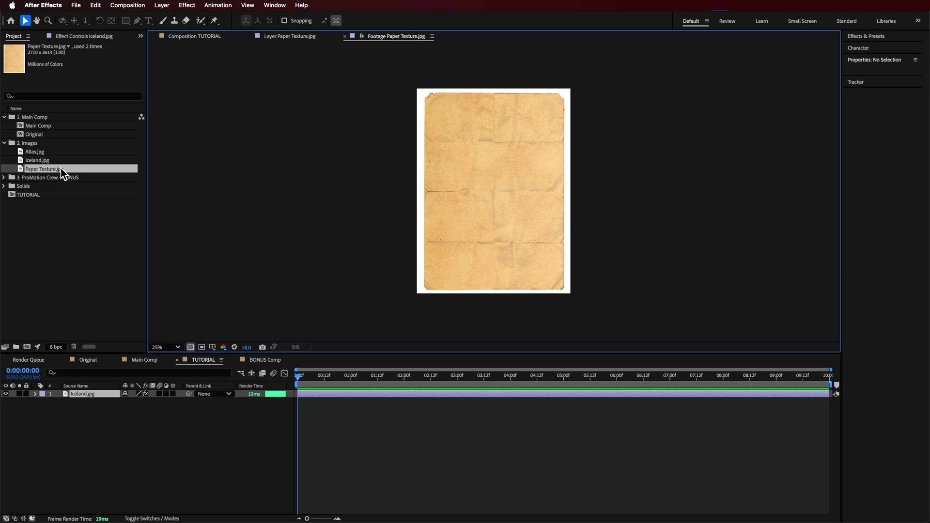
{"action": "left_click_drag", "start_coordinate": [61, 167], "coordinate": [112, 451]}
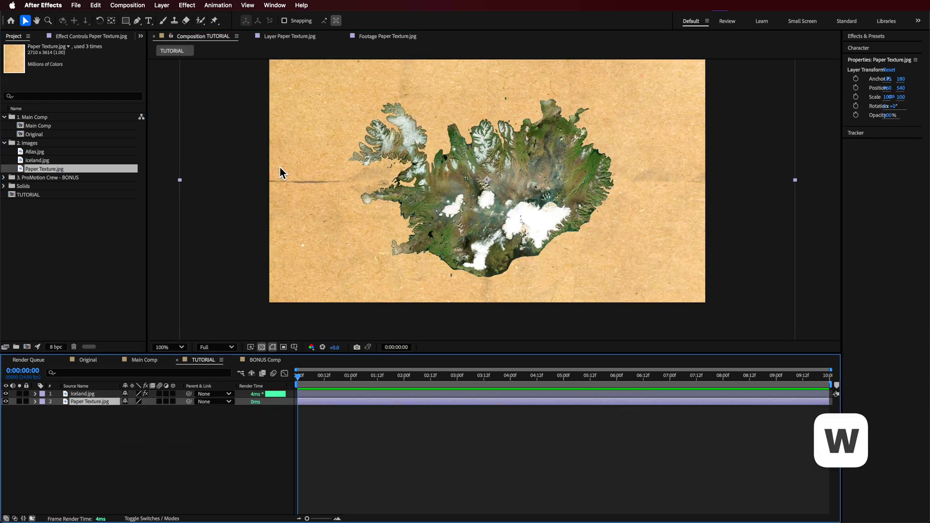
Rotate the paper texture -90° and scale it to about 55% to fill the frame.
{"action": "key", "text": "w"}
{"action": "left_click_drag", "start_coordinate": [298, 127], "coordinate": [455, 290]}
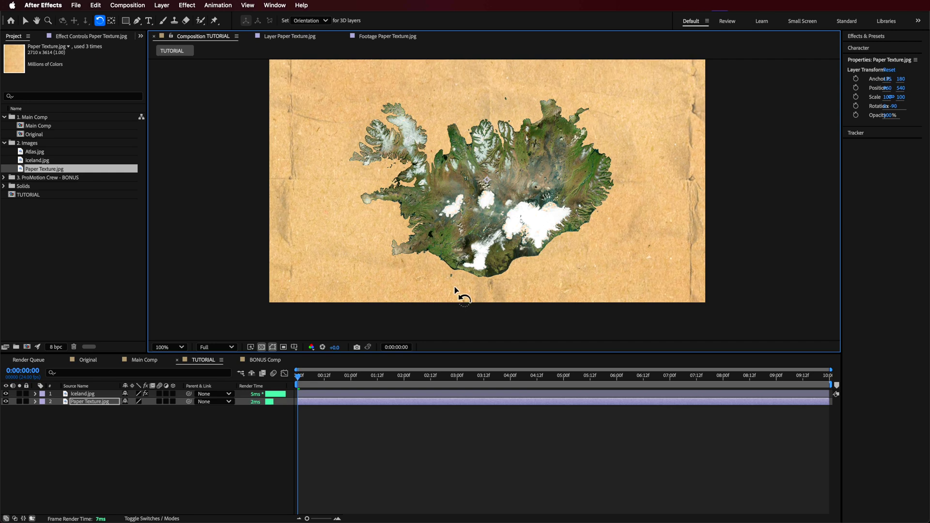
{"action": "key", "text": "v"}
{"action": "key", "text": "comma"}
{"action": "left_click_drag", "start_coordinate": [287, 190], "coordinate": [378, 189]}
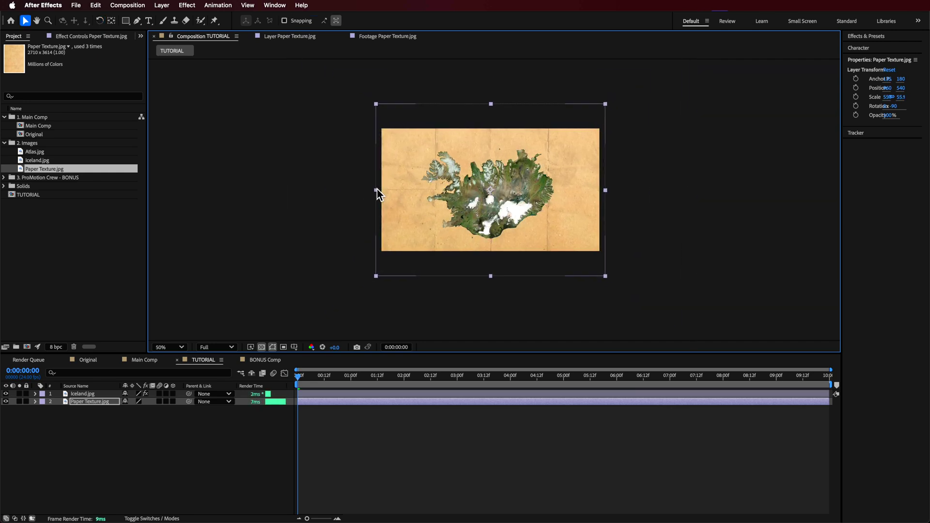
{"action": "key", "text": "period"}
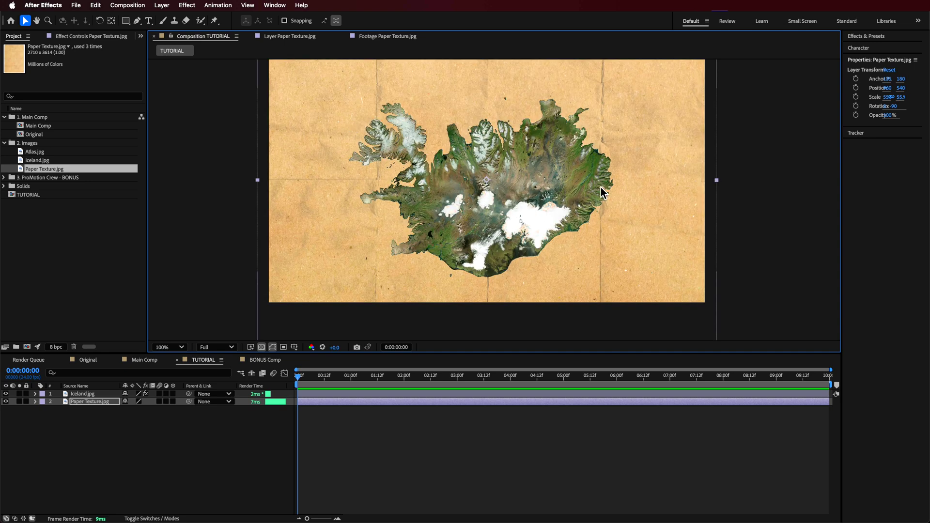
{"action": "left_click", "coordinate": [84, 406]}
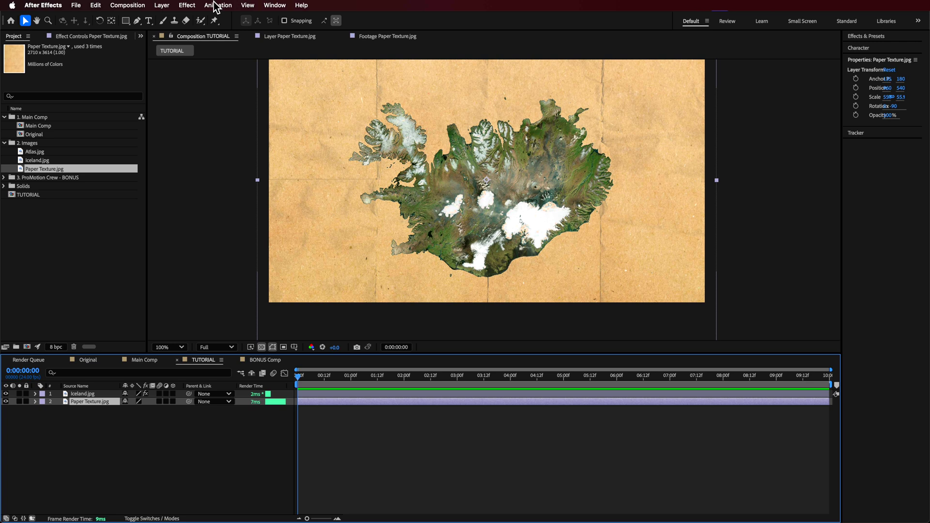
Apply Tint to the paper texture with Map Black To set to 4A6167.
{"action": "left_click", "coordinate": [300, 5]}
{"action": "type", "text": "tint"}
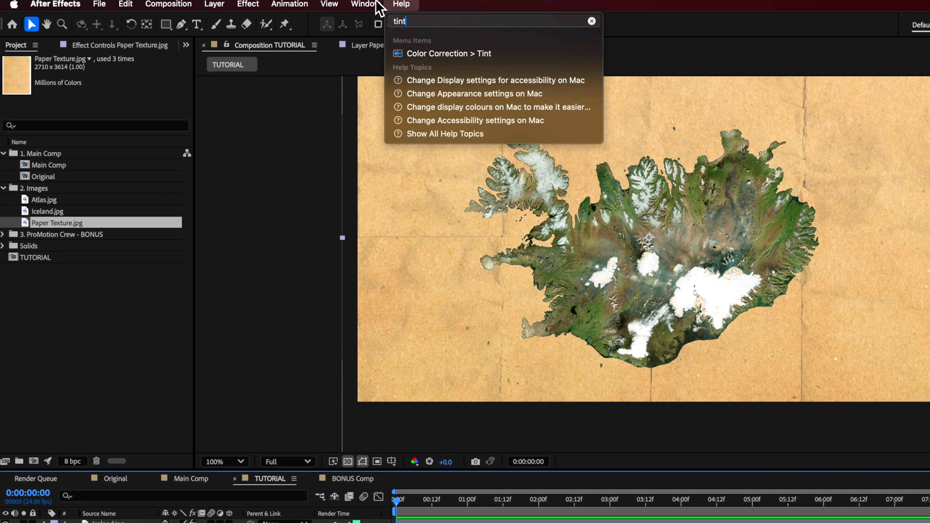
{"action": "left_click", "coordinate": [409, 54]}
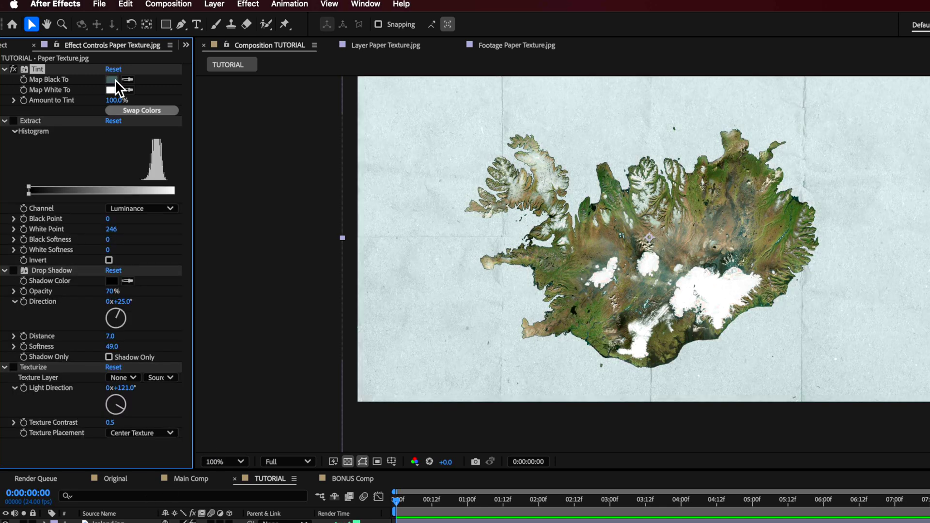
{"action": "left_click", "coordinate": [112, 80]}
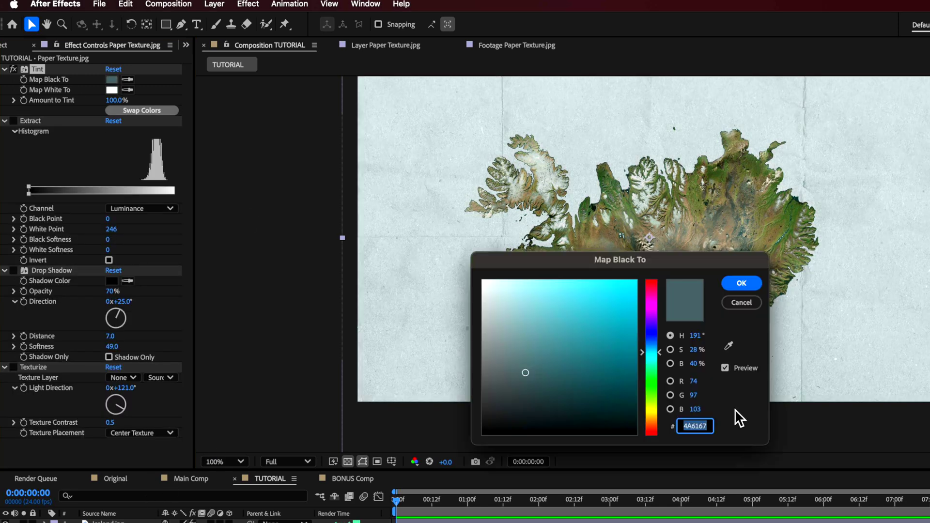
{"action": "left_click", "coordinate": [741, 283]}
Keep Tint's highlight colour unchanged, compare against Main Comp, and toggle the paper's Texturize effect.
{"action": "left_click", "coordinate": [112, 90]}
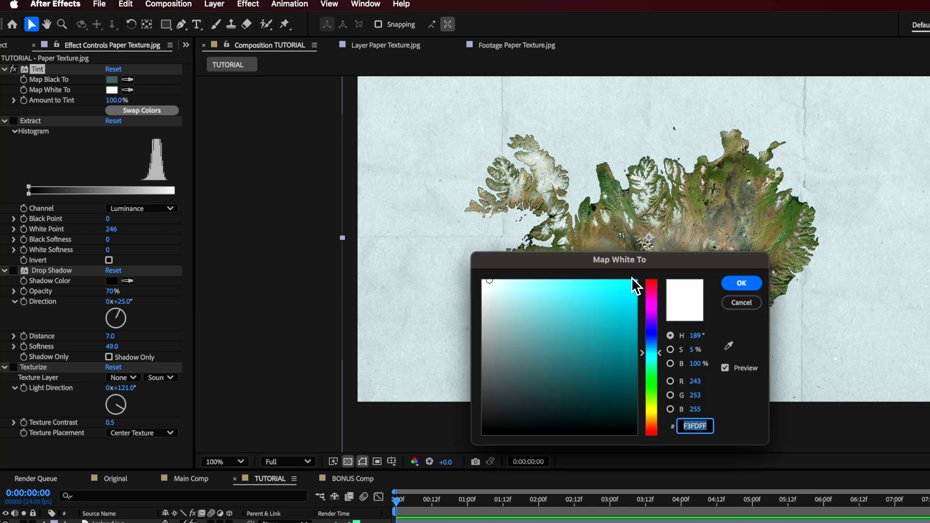
{"action": "left_click", "coordinate": [739, 303]}
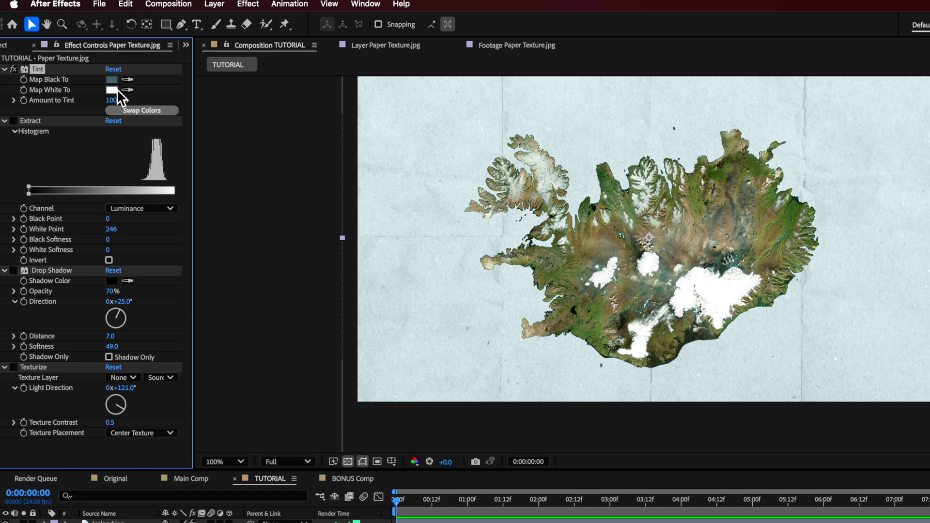
{"action": "left_click", "coordinate": [116, 90]}
{"action": "left_click", "coordinate": [751, 303]}
{"action": "left_click", "coordinate": [187, 479]}
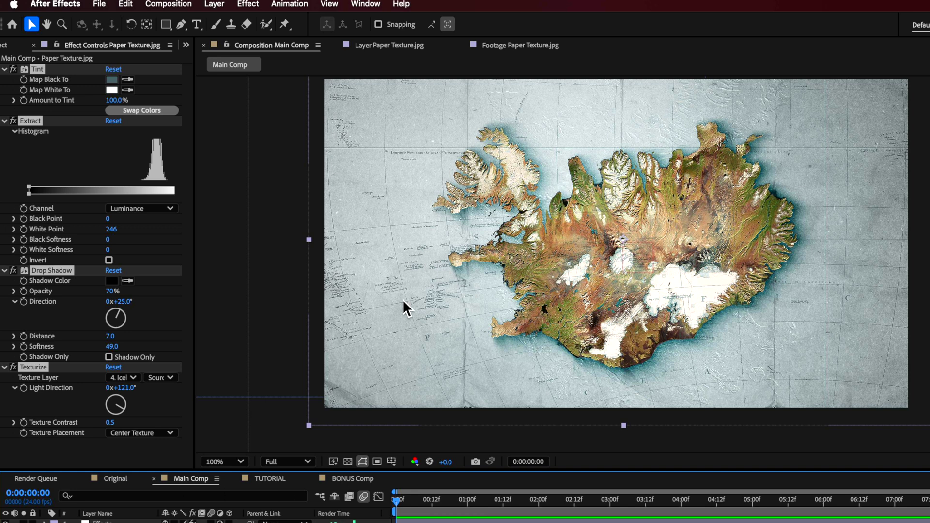
{"action": "left_click", "coordinate": [264, 479]}
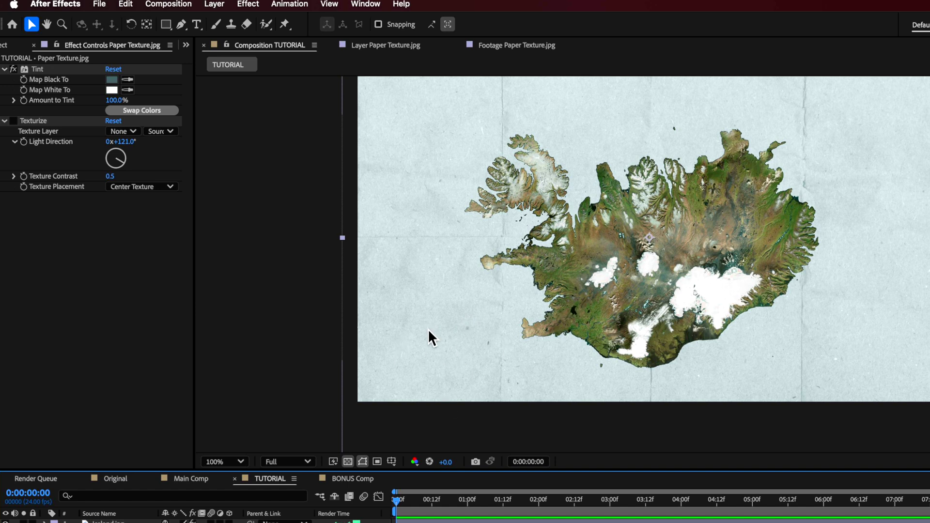
{"action": "left_click", "coordinate": [14, 121]}
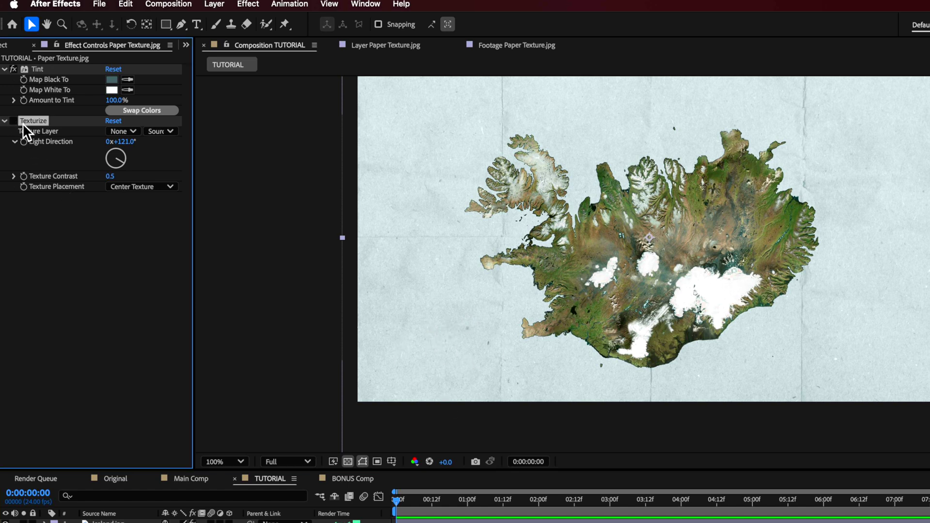
Set the paper's Texturize texture layer to 1. Iceland.jpg.
{"action": "left_click", "coordinate": [402, 5]}
{"action": "mouse_move", "coordinate": [422, 53]}
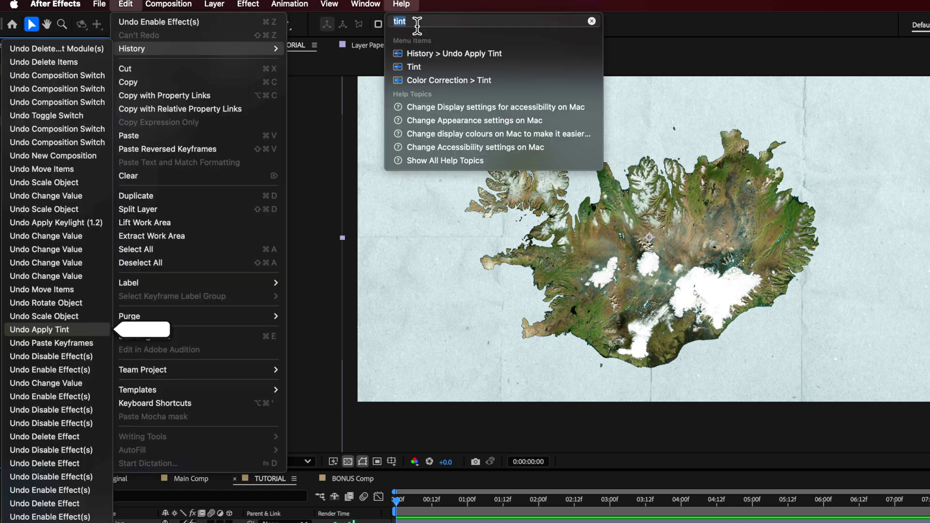
{"action": "type", "text": "te"}
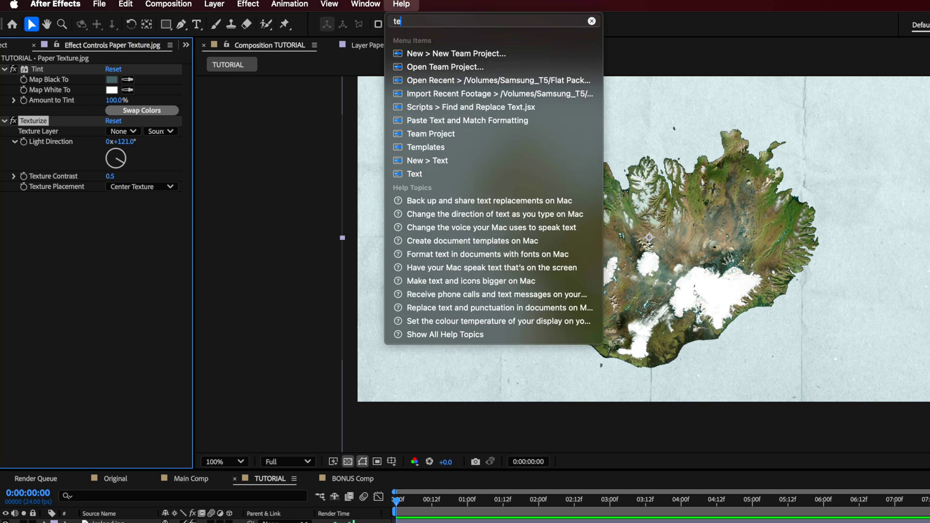
{"action": "left_click", "coordinate": [42, 74]}
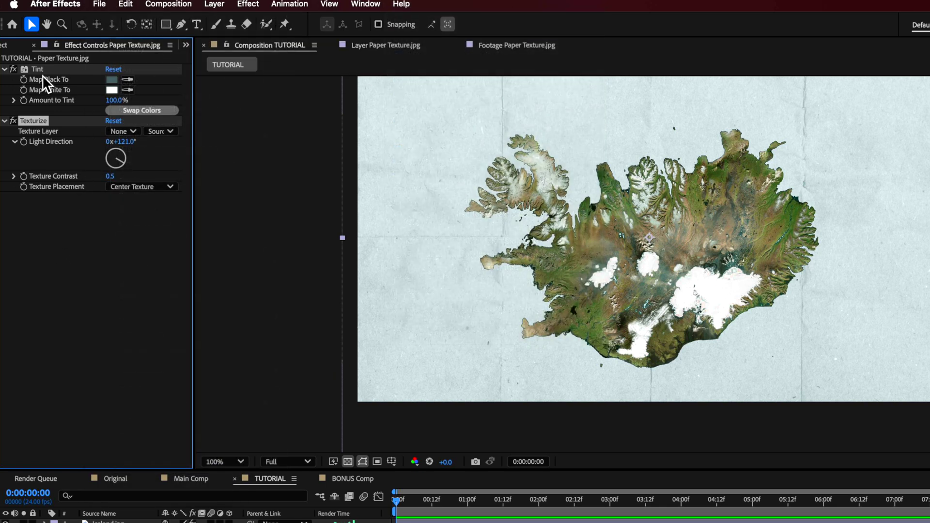
{"action": "left_click", "coordinate": [118, 131]}
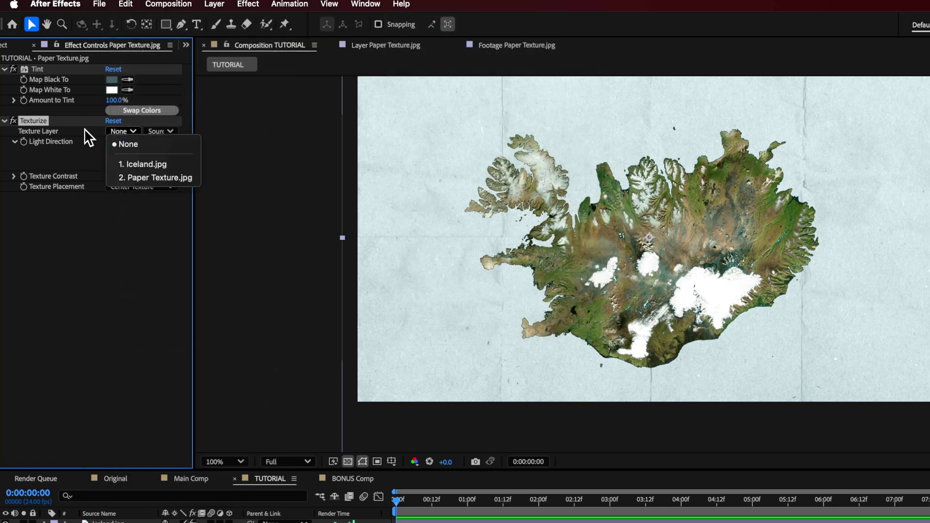
{"action": "left_click", "coordinate": [148, 164]}
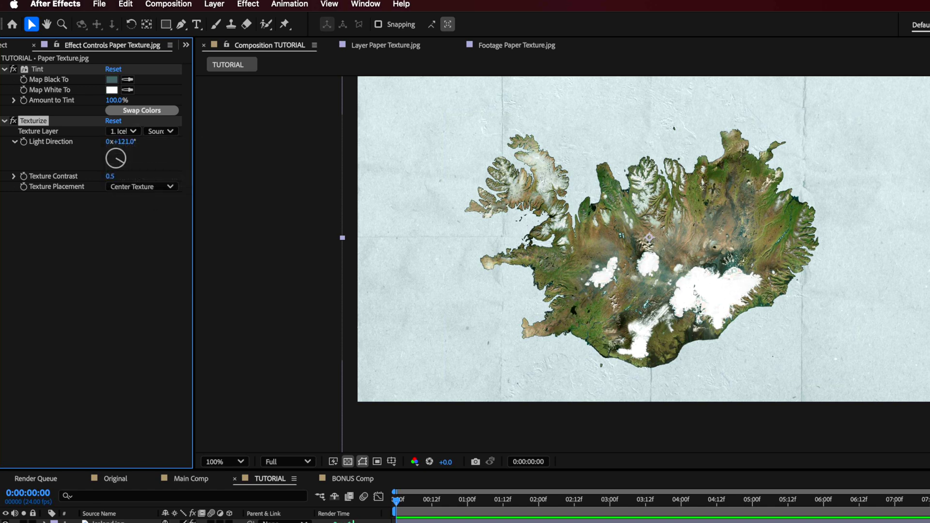
Set the Texturize light direction to 267° with texture contrast 0.7.
{"action": "scroll", "coordinate": [584, 383], "scroll_direction": "up", "scroll_amount": 2}
{"action": "left_click_drag", "start_coordinate": [576, 385], "coordinate": [565, 249]}
{"action": "scroll", "coordinate": [540, 199], "scroll_direction": "down", "scroll_amount": 2}
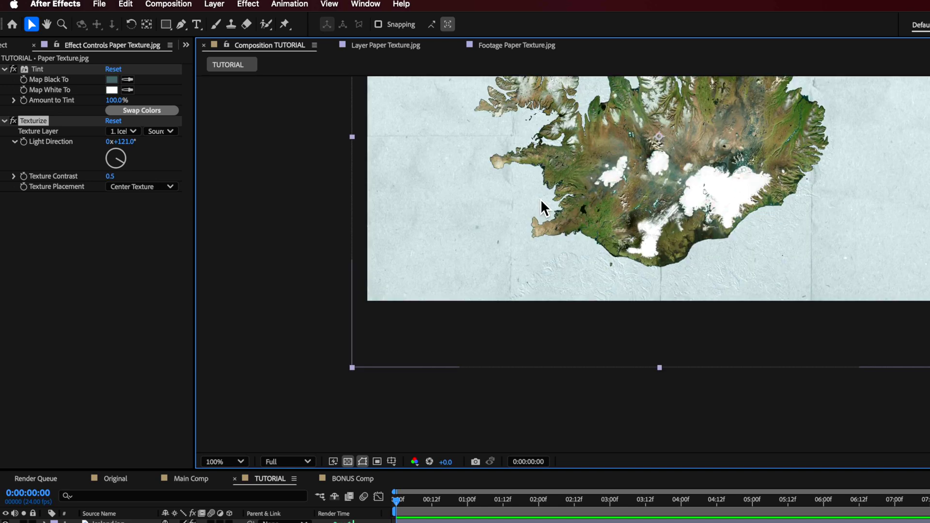
{"action": "left_click_drag", "start_coordinate": [121, 142], "coordinate": [142, 149]}
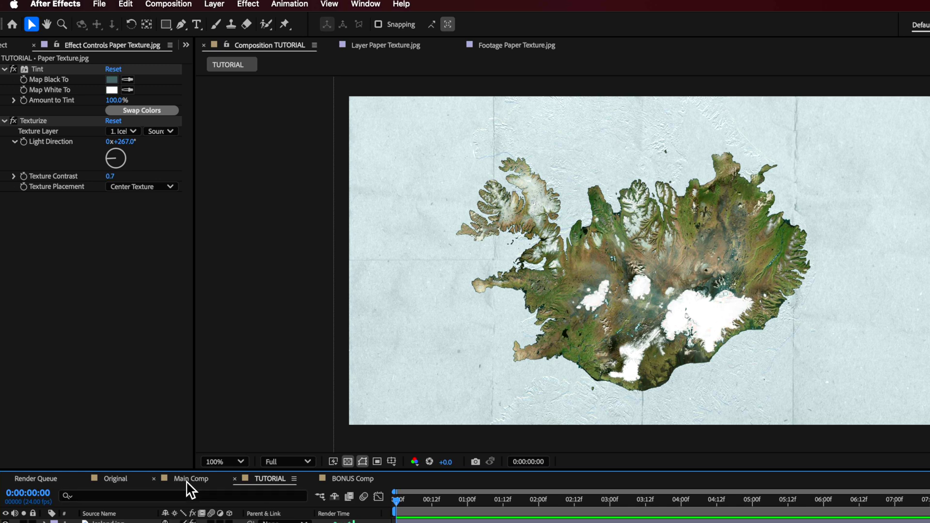
{"action": "left_click", "coordinate": [680, 270]}
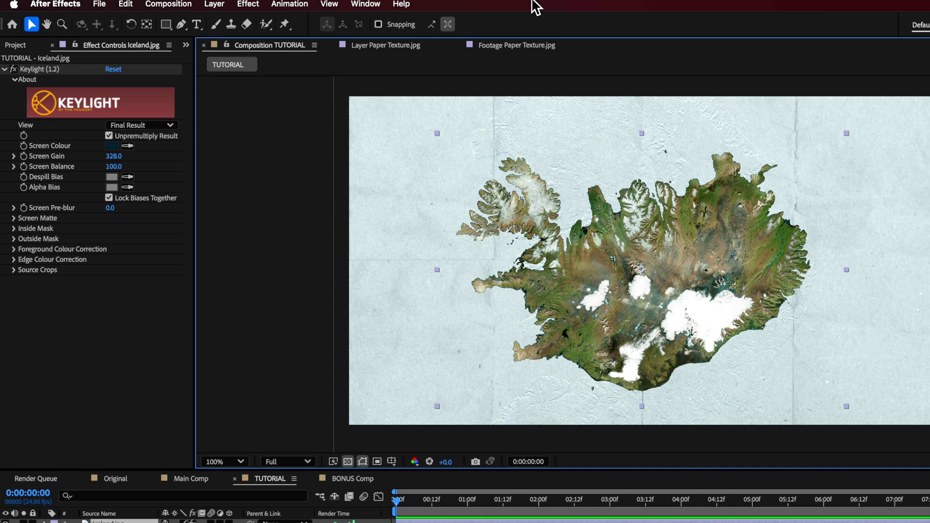
Apply Lumetri Color to Iceland.jpg with Temperature 33, Tint 8 and Contrast 67.
{"action": "left_click", "coordinate": [404, 4]}
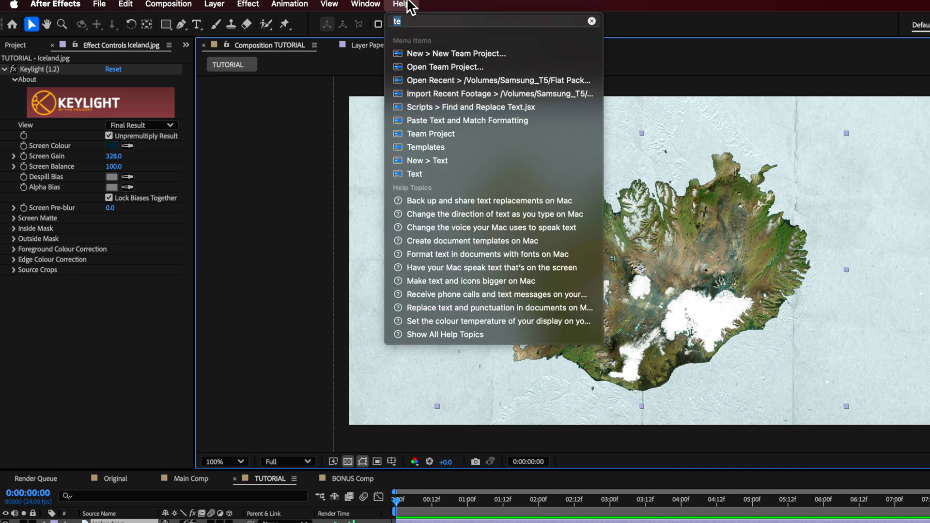
{"action": "type", "text": "lumetri"}
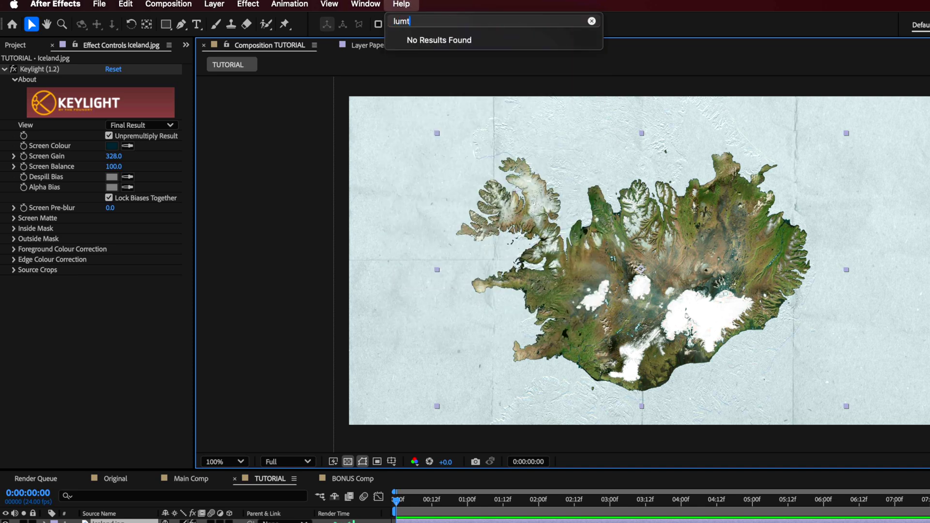
{"action": "key", "text": "Return"}
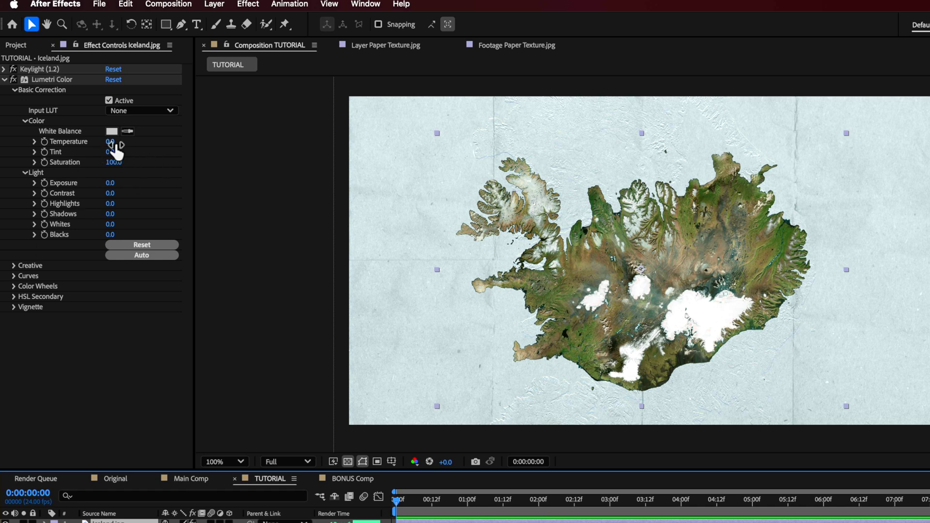
{"action": "left_click_drag", "start_coordinate": [111, 142], "coordinate": [133, 147]}
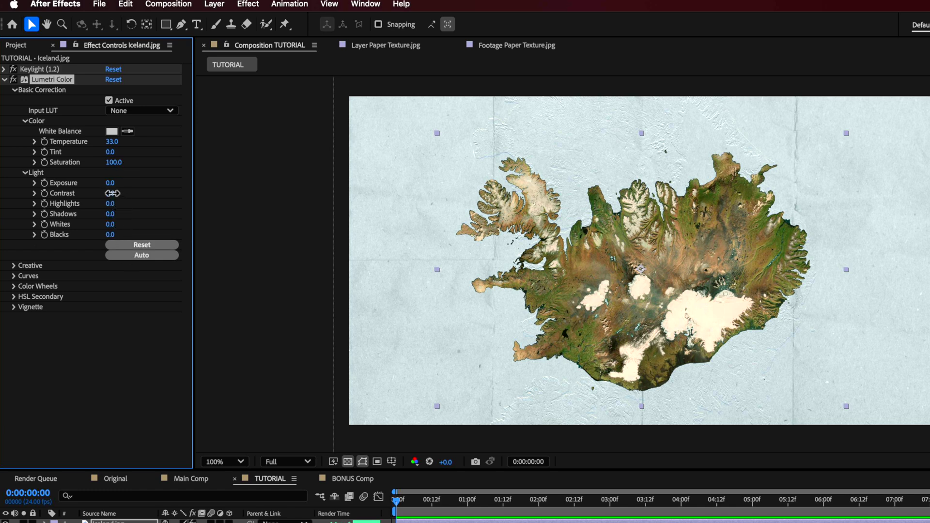
{"action": "left_click_drag", "start_coordinate": [112, 194], "coordinate": [154, 194]}
{"action": "left_click_drag", "start_coordinate": [112, 152], "coordinate": [127, 152]}
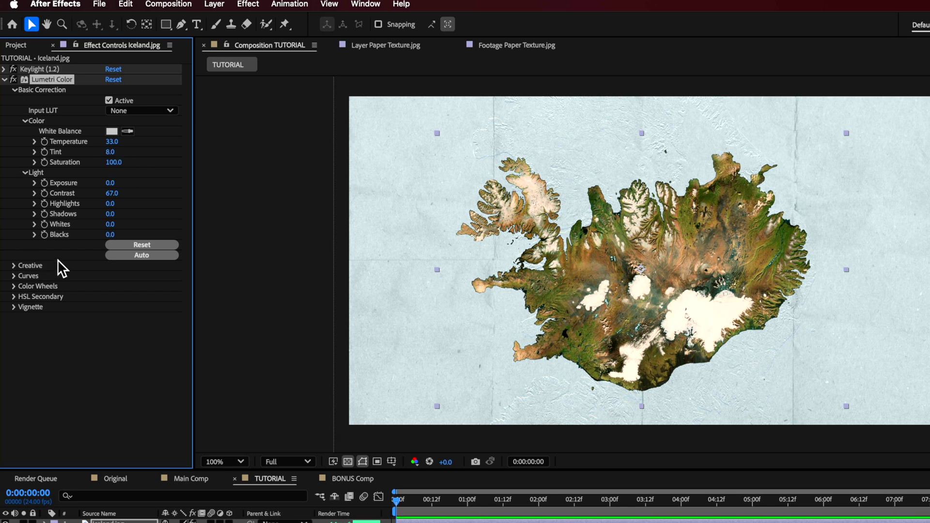
Lift and shape the master RGB curve in Lumetri Curves to brighten the map's midtones.
{"action": "left_click", "coordinate": [15, 266]}
{"action": "left_click", "coordinate": [15, 266]}
{"action": "left_click", "coordinate": [15, 276]}
{"action": "left_click", "coordinate": [16, 266]}
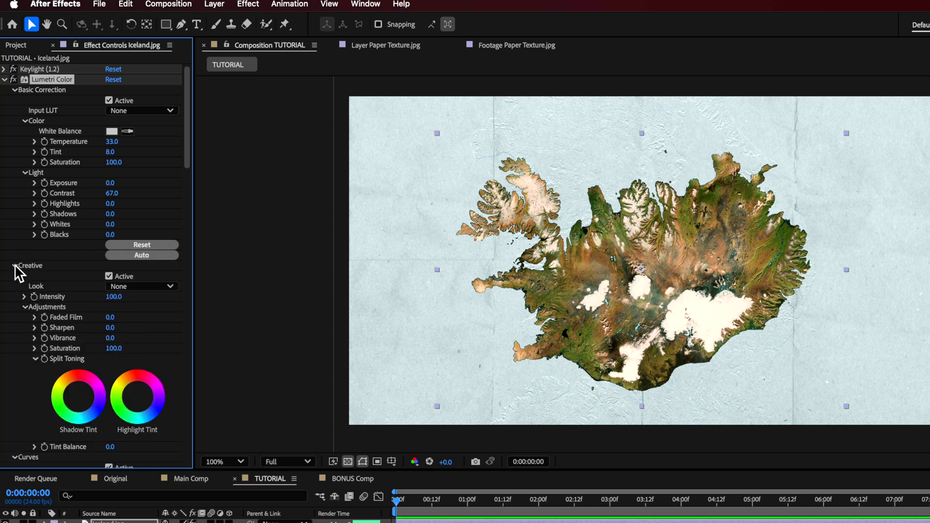
{"action": "left_click", "coordinate": [15, 266]}
{"action": "scroll", "coordinate": [27, 360], "scroll_direction": "down", "scroll_amount": 6}
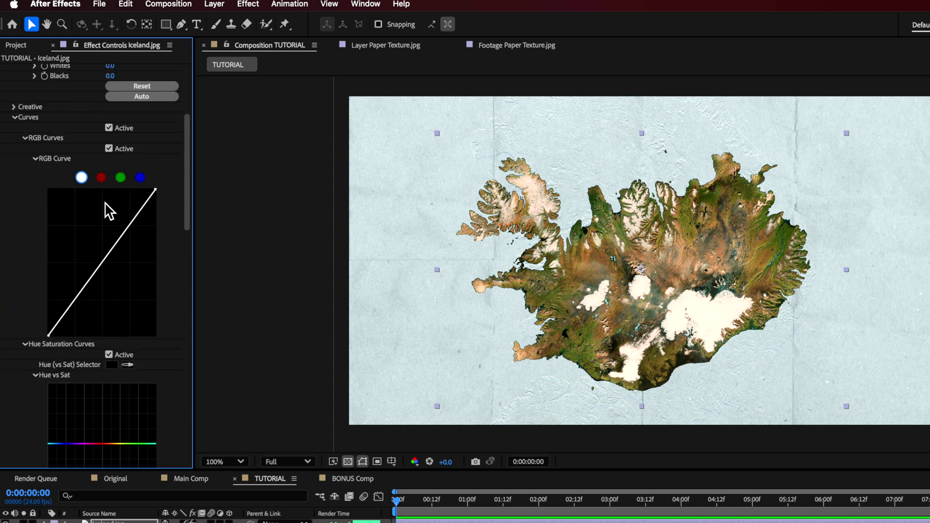
{"action": "scroll", "coordinate": [85, 416], "scroll_direction": "up", "scroll_amount": 3}
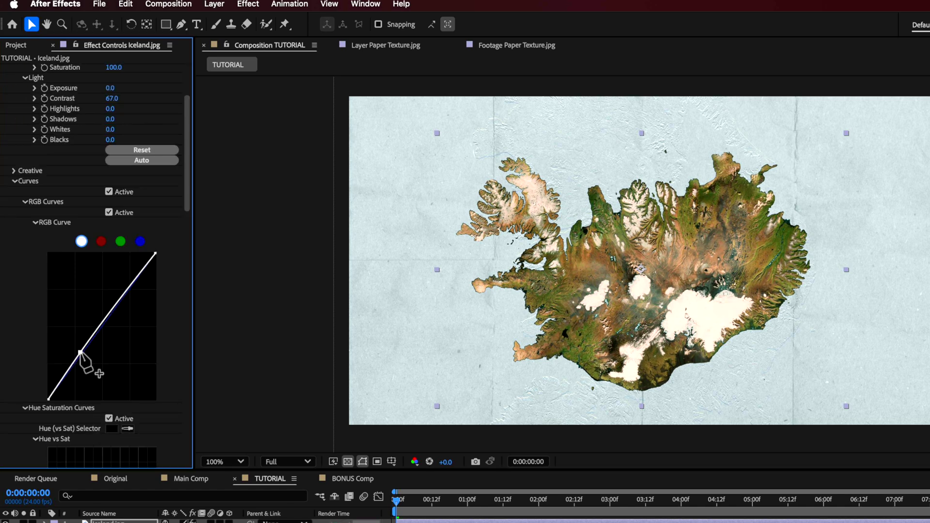
{"action": "left_click_drag", "start_coordinate": [74, 361], "coordinate": [74, 348]}
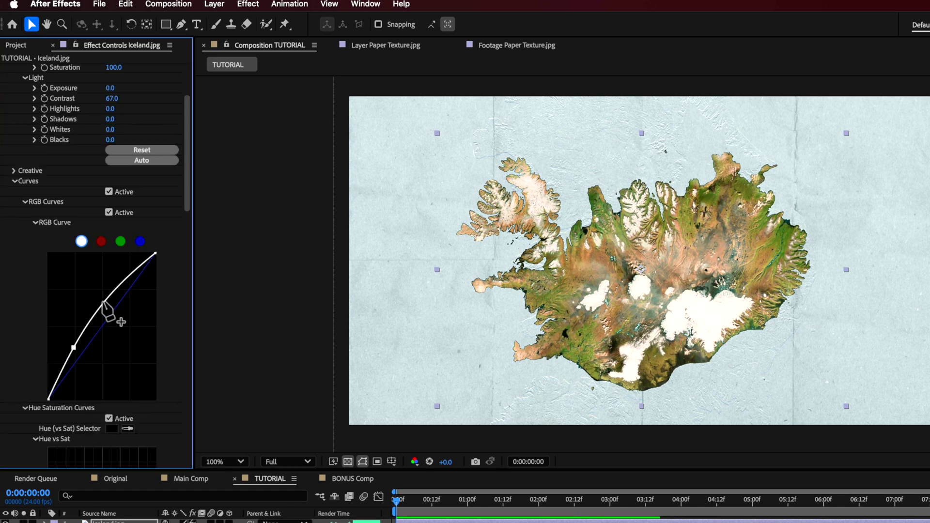
{"action": "left_click_drag", "start_coordinate": [115, 289], "coordinate": [120, 292]}
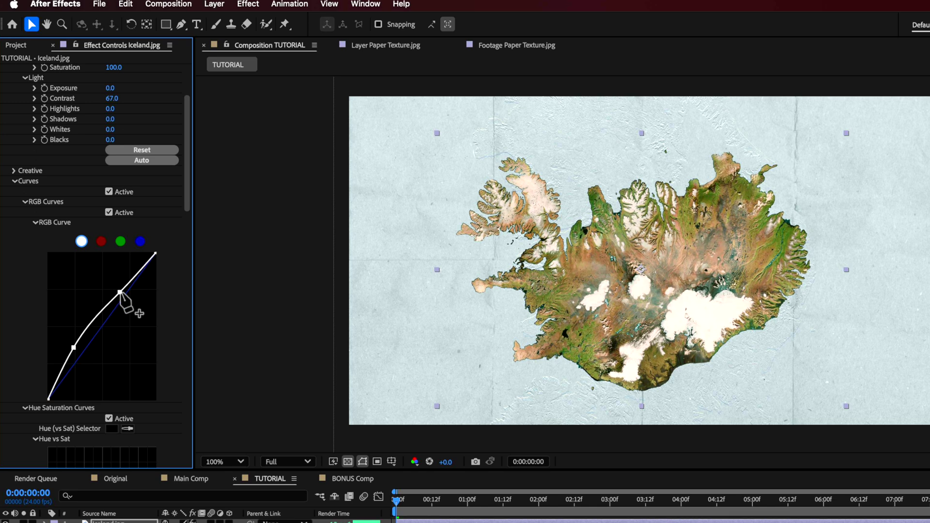
{"action": "left_click_drag", "start_coordinate": [73, 348], "coordinate": [75, 352]}
Raise the red channel curve and nudge the green channel curve up slightly.
{"action": "left_click", "coordinate": [101, 241]}
{"action": "scroll", "coordinate": [94, 443], "scroll_direction": "up", "scroll_amount": 4}
{"action": "left_click_drag", "start_coordinate": [91, 439], "coordinate": [89, 434]}
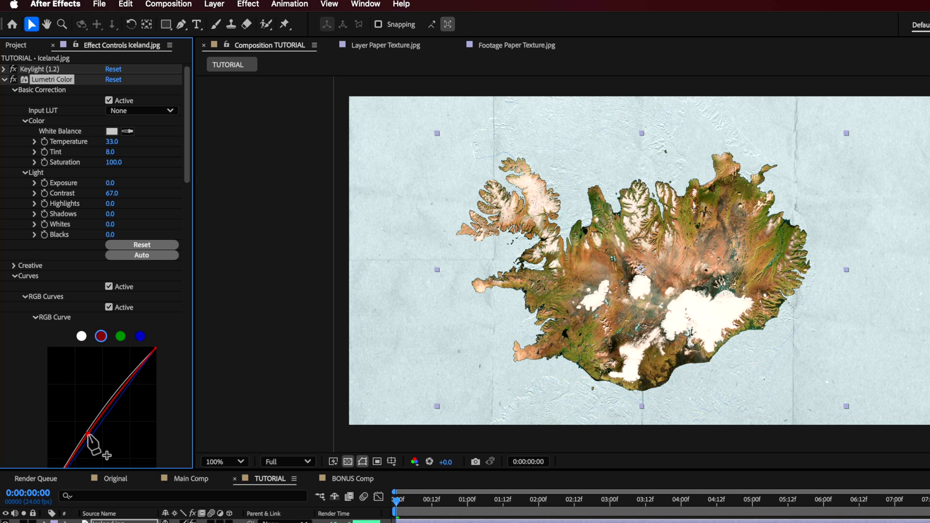
{"action": "left_click", "coordinate": [126, 387]}
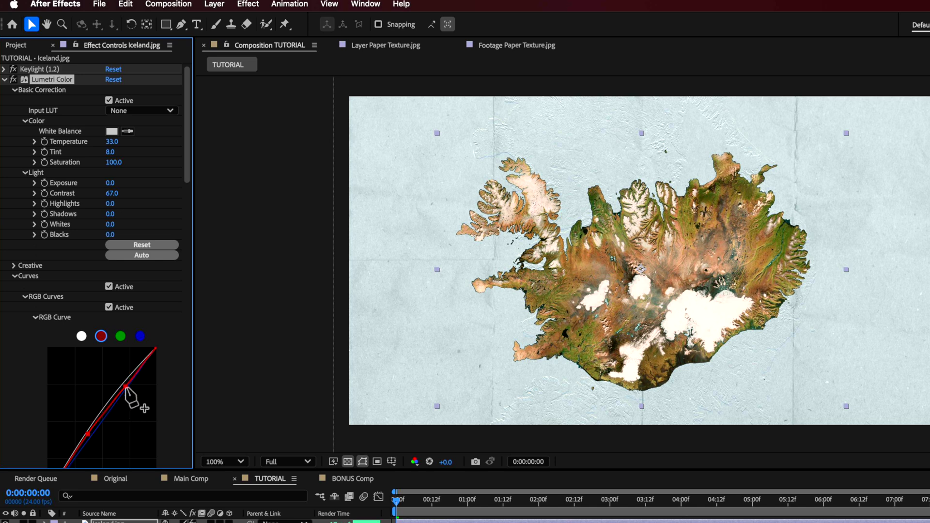
{"action": "left_click", "coordinate": [120, 335]}
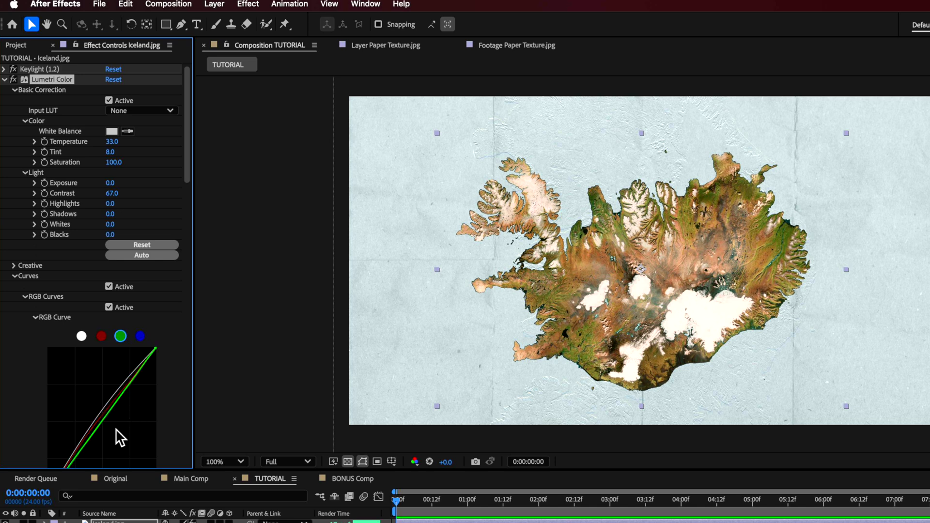
{"action": "left_click", "coordinate": [91, 433]}
{"action": "left_click_drag", "start_coordinate": [91, 434], "coordinate": [90, 435]}
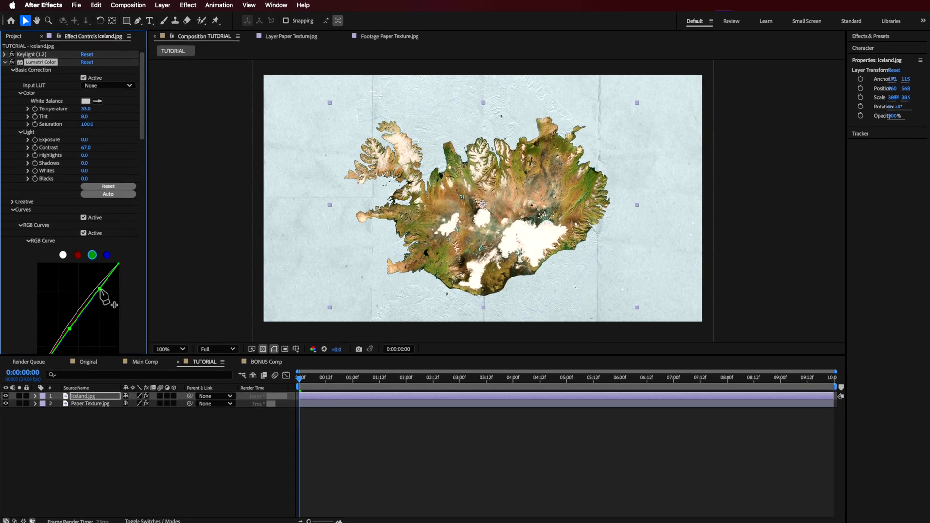
Copy the paper's Texturize effect and paste it onto Iceland.jpg.
{"action": "left_click", "coordinate": [96, 401]}
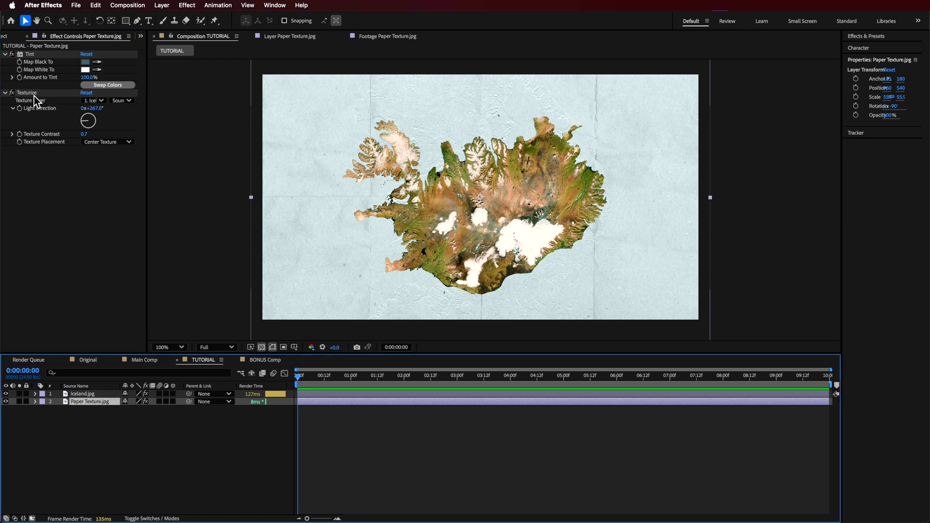
{"action": "left_click", "coordinate": [30, 92]}
{"action": "key", "text": "super+c"}
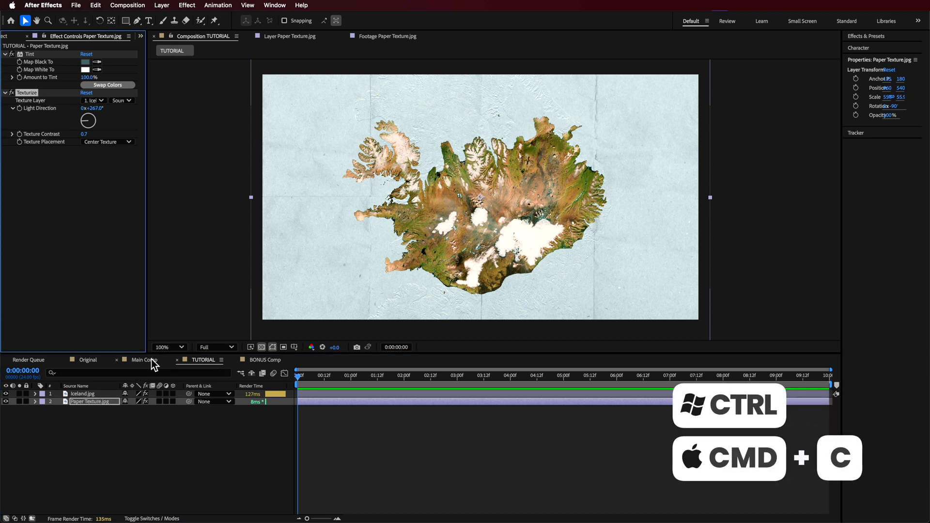
{"action": "left_click", "coordinate": [80, 395]}
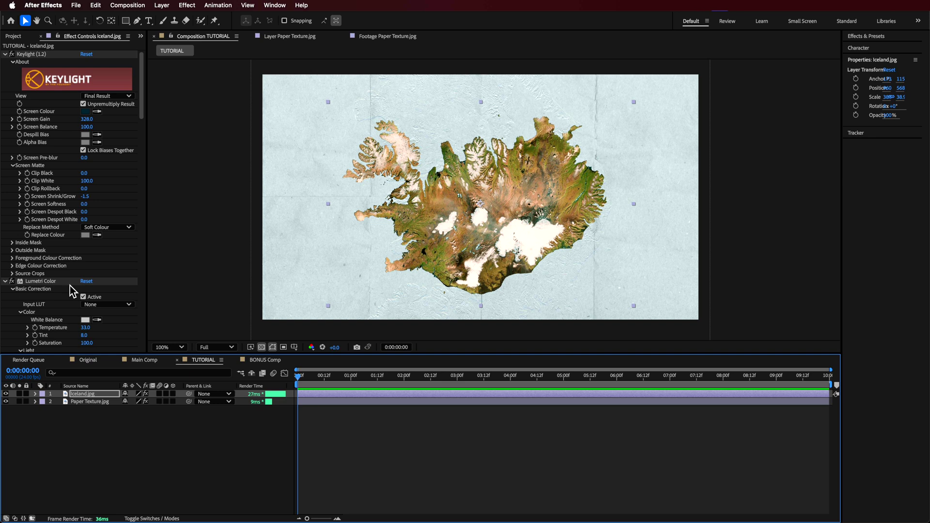
{"action": "key", "text": "super+v"}
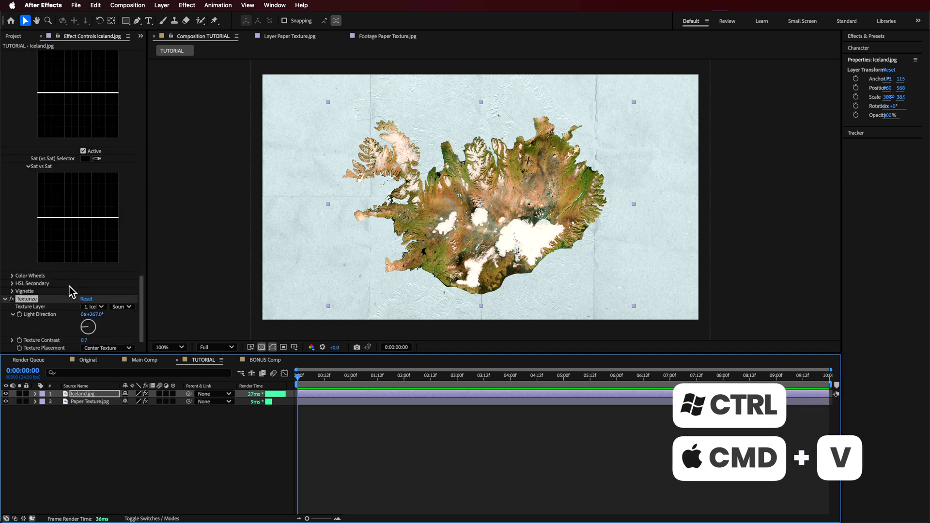
Keep Iceland as texture and set Tile Texture, contrast 2.0 and light direction 129°.
{"action": "left_click", "coordinate": [89, 309]}
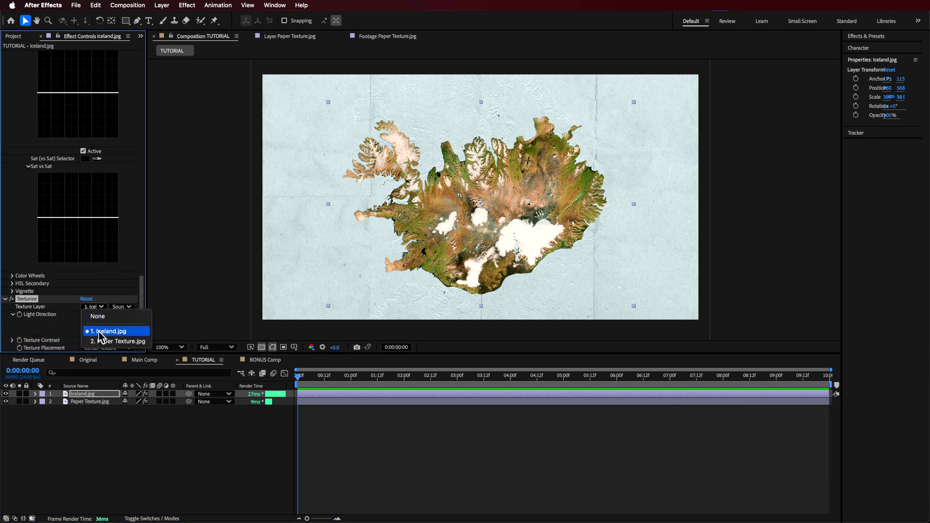
{"action": "left_click", "coordinate": [96, 329]}
{"action": "left_click_drag", "start_coordinate": [84, 341], "coordinate": [100, 341]}
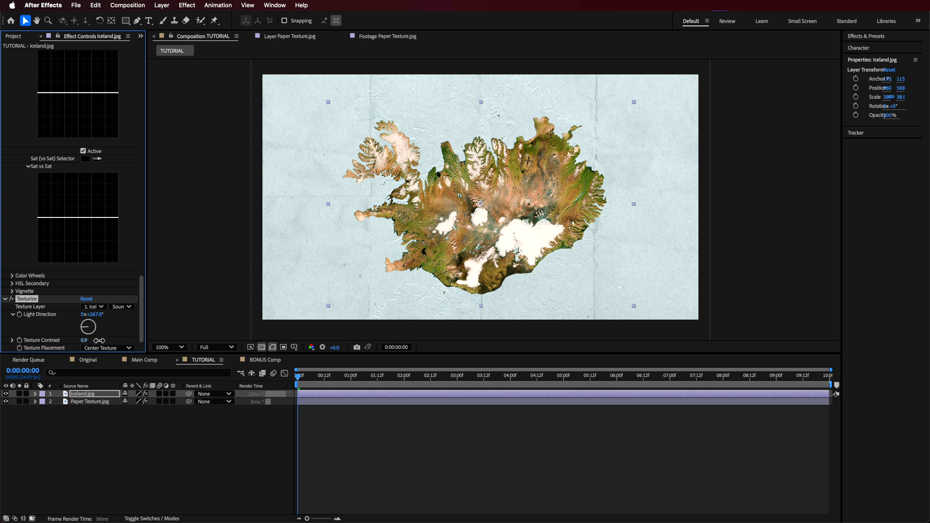
{"action": "left_click", "coordinate": [129, 348]}
{"action": "left_click", "coordinate": [97, 340]}
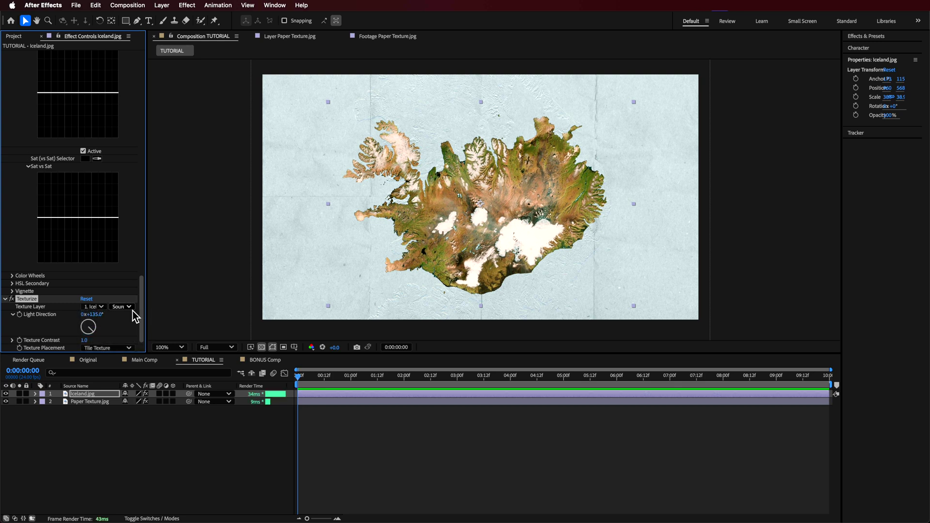
{"action": "left_click_drag", "start_coordinate": [99, 314], "coordinate": [205, 338]}
{"action": "left_click", "coordinate": [107, 430]}
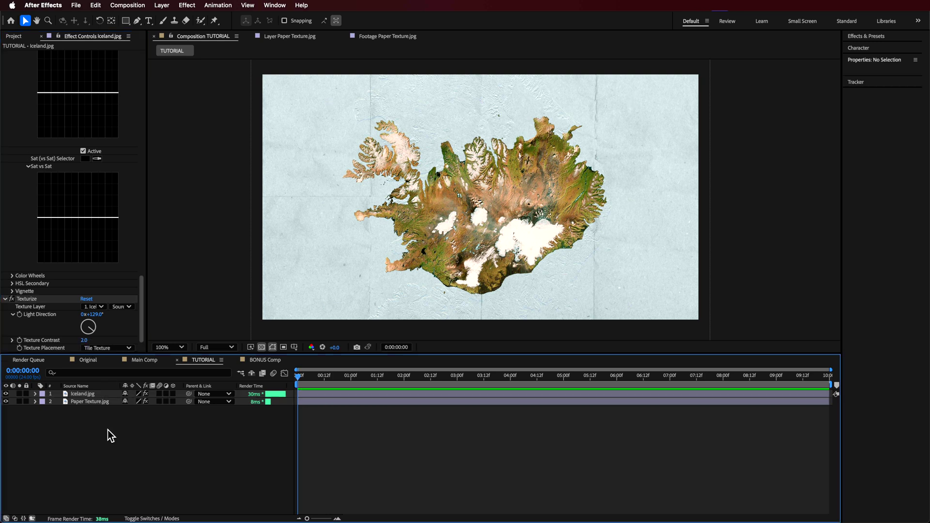
Duplicate Iceland.jpg and delete every effect on the copy except Keylight.
{"action": "left_click", "coordinate": [82, 395]}
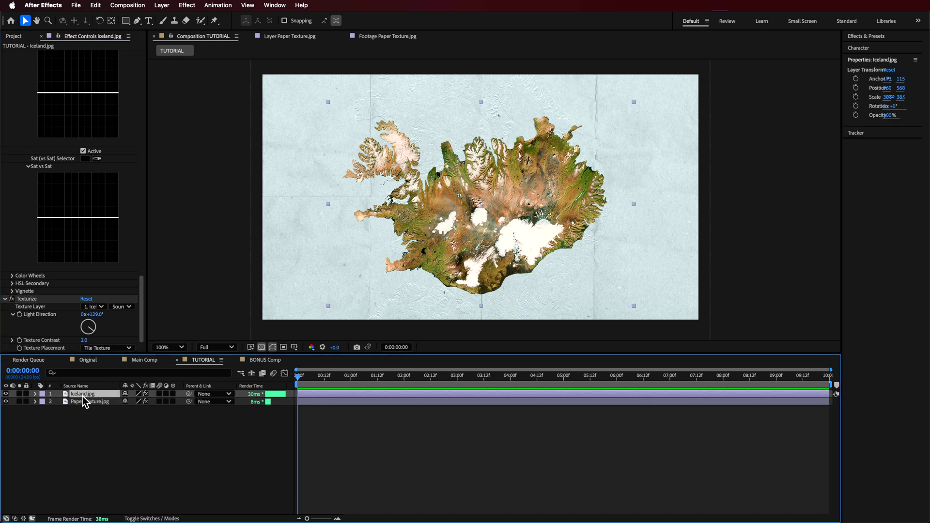
{"action": "key", "text": "super+d"}
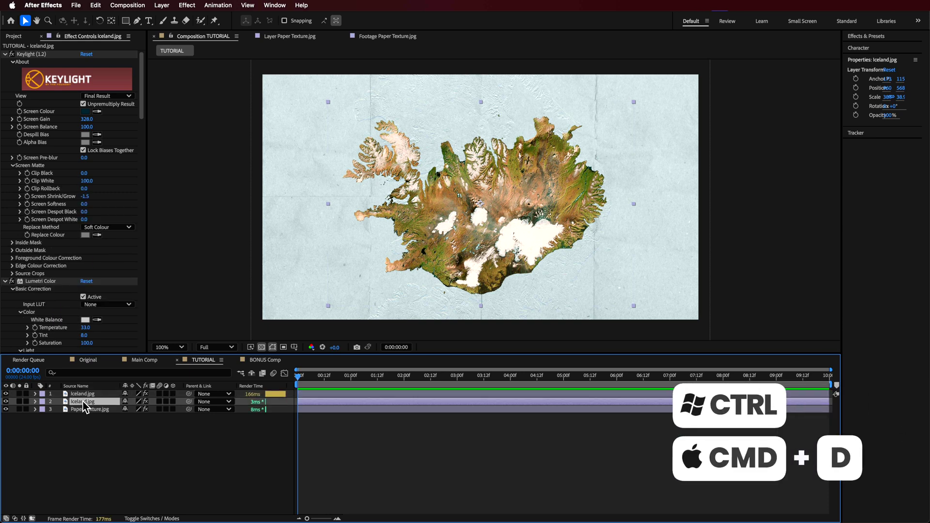
{"action": "left_click", "coordinate": [6, 54]}
{"action": "left_click", "coordinate": [28, 63]}
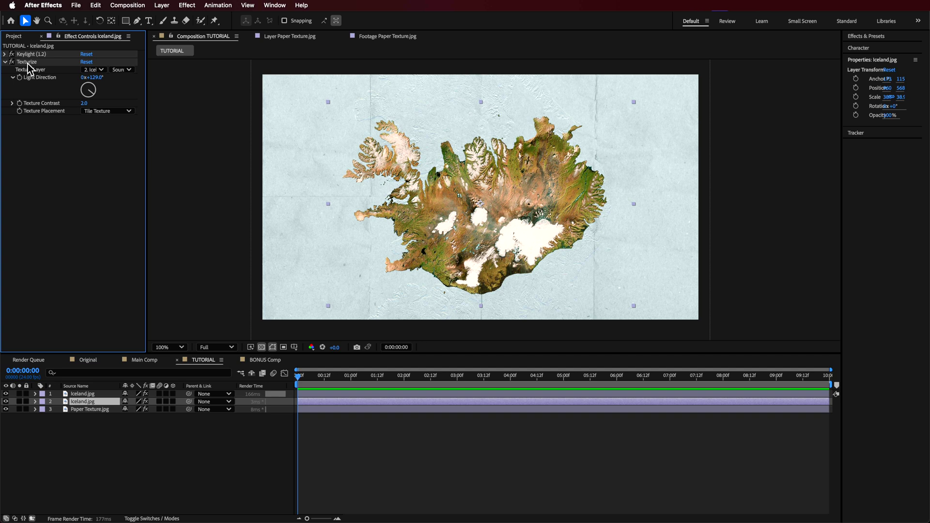
{"action": "key", "text": "Delete"}
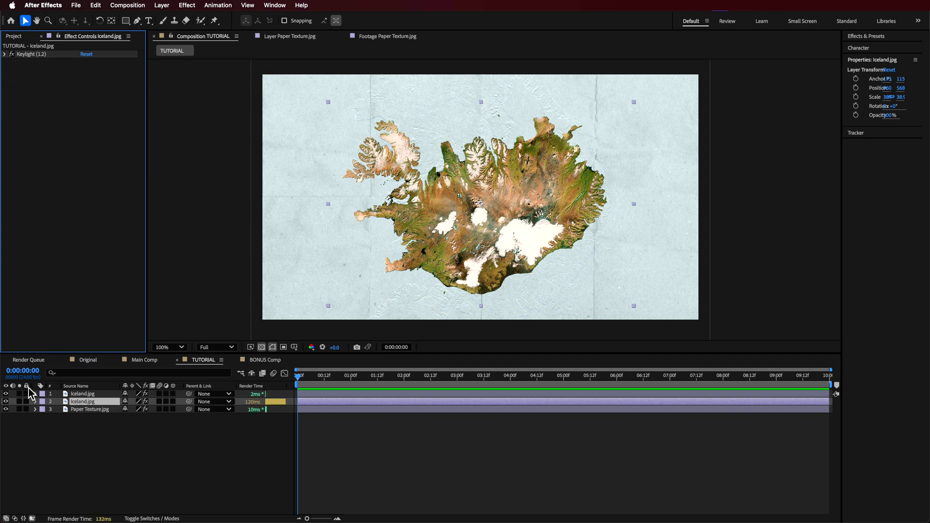
Rename the duplicate Iceland layer to Shadow.
{"action": "left_click", "coordinate": [5, 402]}
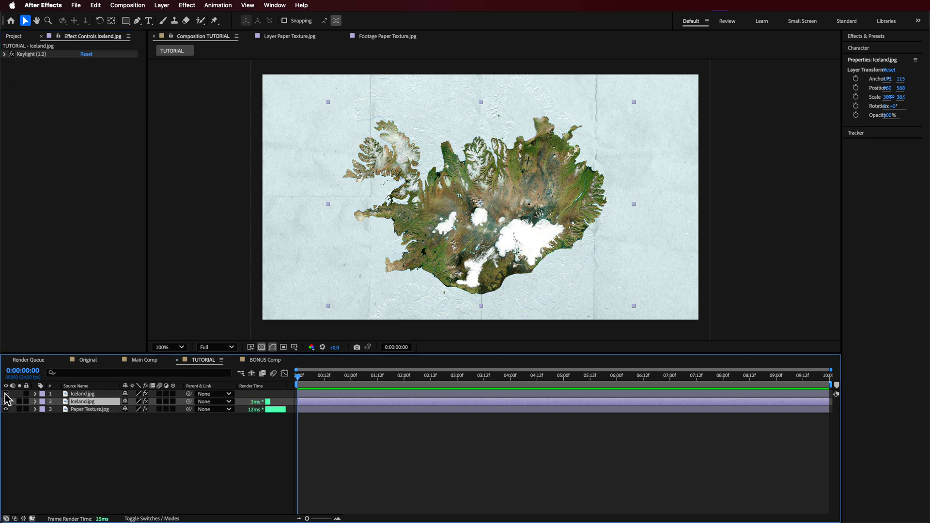
{"action": "left_click", "coordinate": [6, 402]}
{"action": "right_click", "coordinate": [79, 405]}
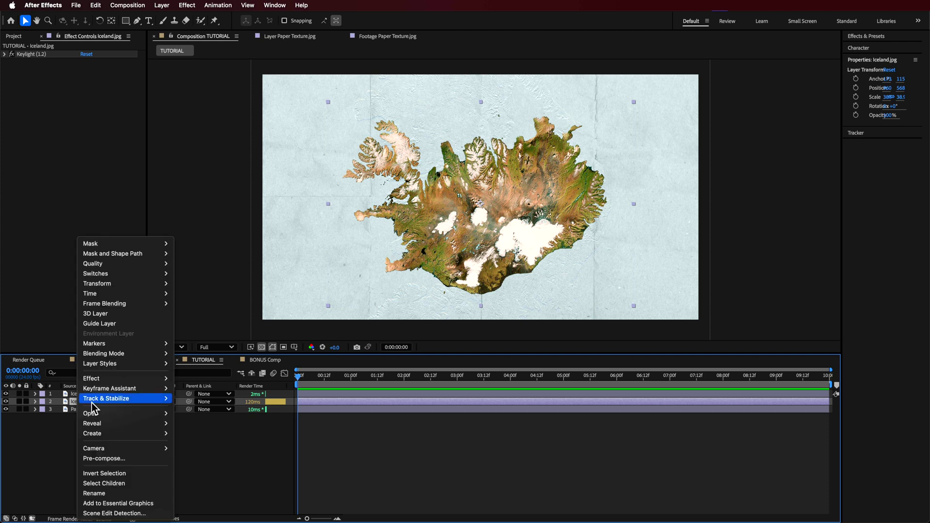
{"action": "left_click", "coordinate": [92, 493]}
{"action": "type", "text": "Shadow"}
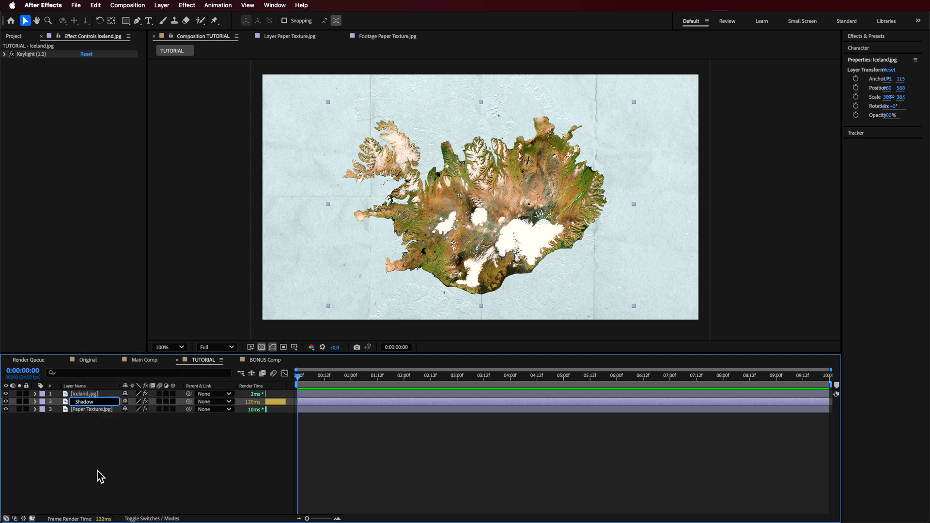
{"action": "left_click", "coordinate": [100, 477]}
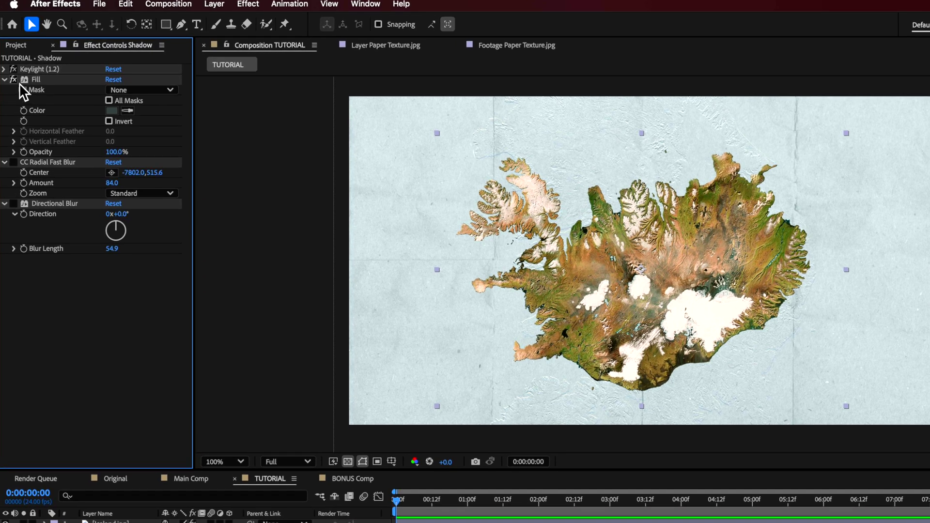
Check the Shadow layer's Fill colour 394143 in the colour picker and keep it.
{"action": "left_click", "coordinate": [111, 111]}
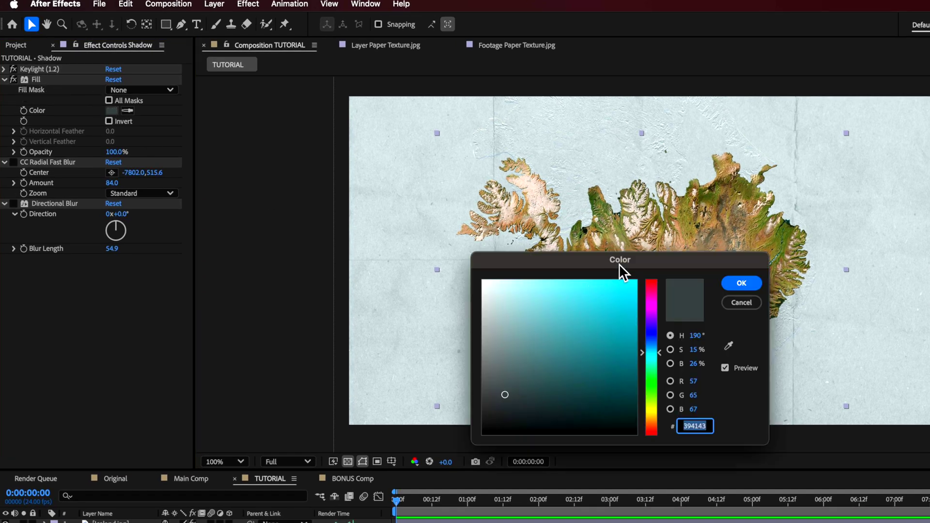
{"action": "left_click_drag", "start_coordinate": [619, 263], "coordinate": [287, 158]}
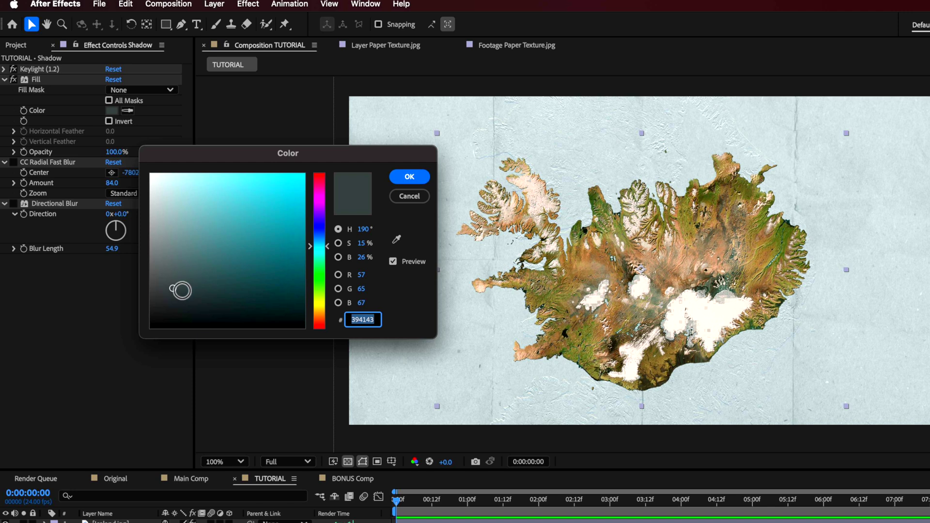
{"action": "left_click", "coordinate": [406, 196]}
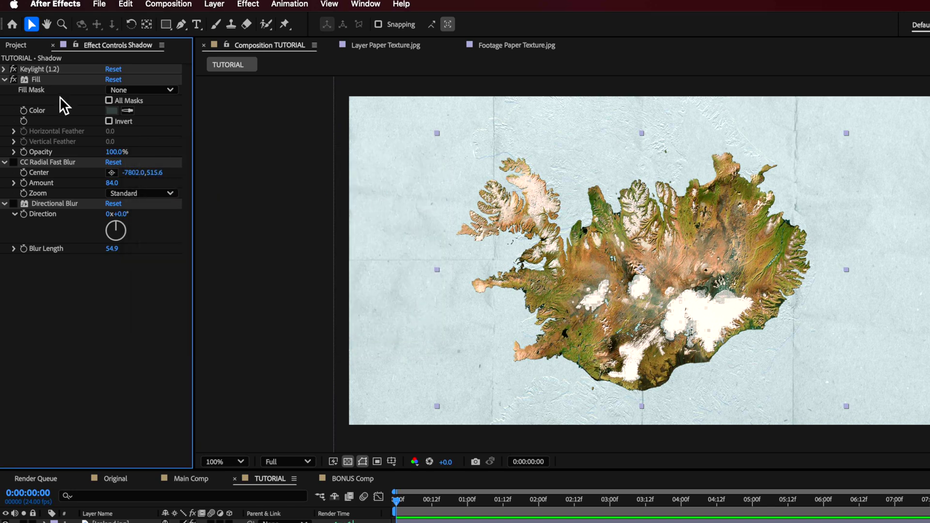
Enable CC Radial Fast Blur on the Shadow layer, try moving its centre, then undo.
{"action": "left_click", "coordinate": [14, 163]}
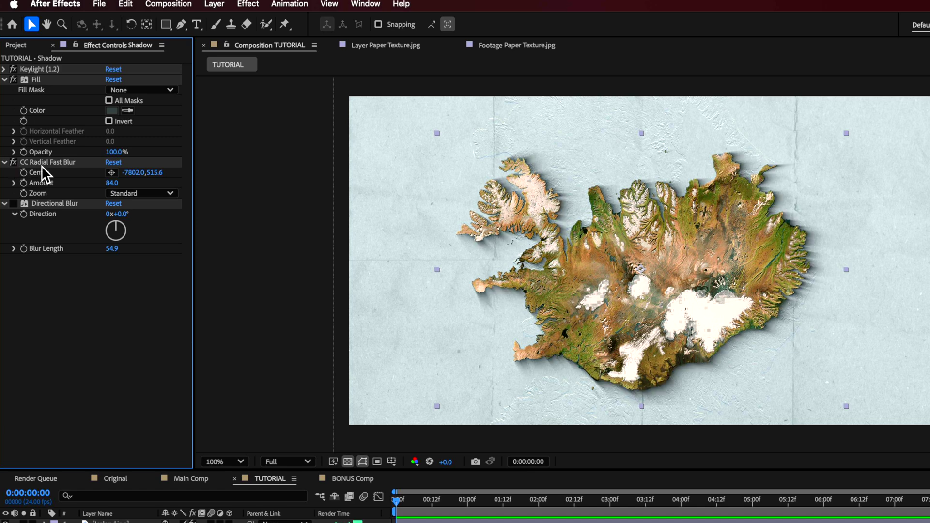
{"action": "left_click", "coordinate": [402, 4]}
{"action": "key", "text": "Escape"}
{"action": "left_click", "coordinate": [111, 173]}
{"action": "left_click_drag", "start_coordinate": [466, 210], "coordinate": [213, 147]}
{"action": "key", "text": "super+z"}
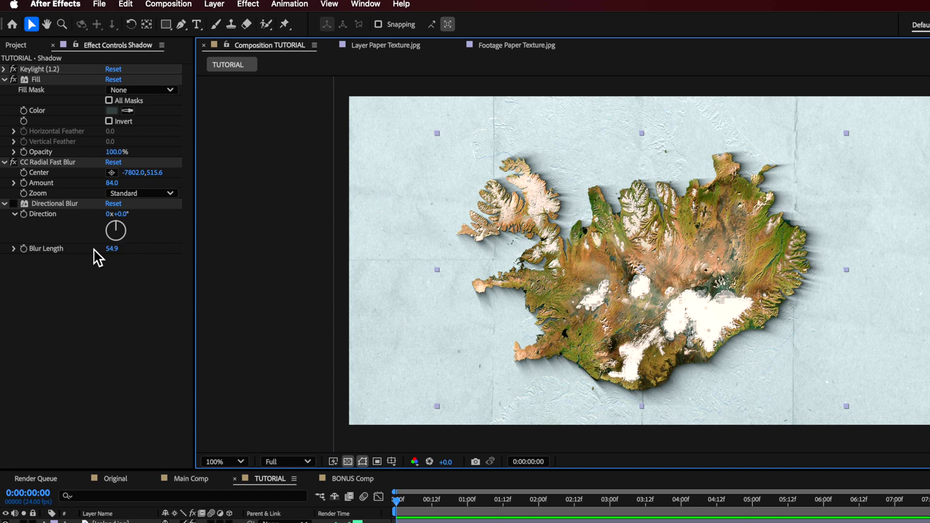
Pan across the whole island and retune the CC Radial Fast Blur Amount.
{"action": "left_click", "coordinate": [51, 203]}
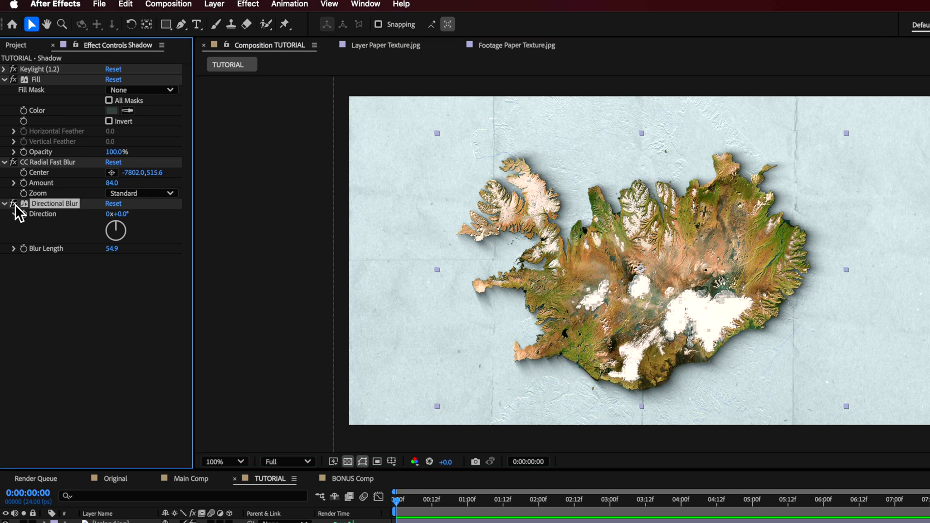
{"action": "scroll", "coordinate": [545, 311], "scroll_direction": "up", "scroll_amount": 2}
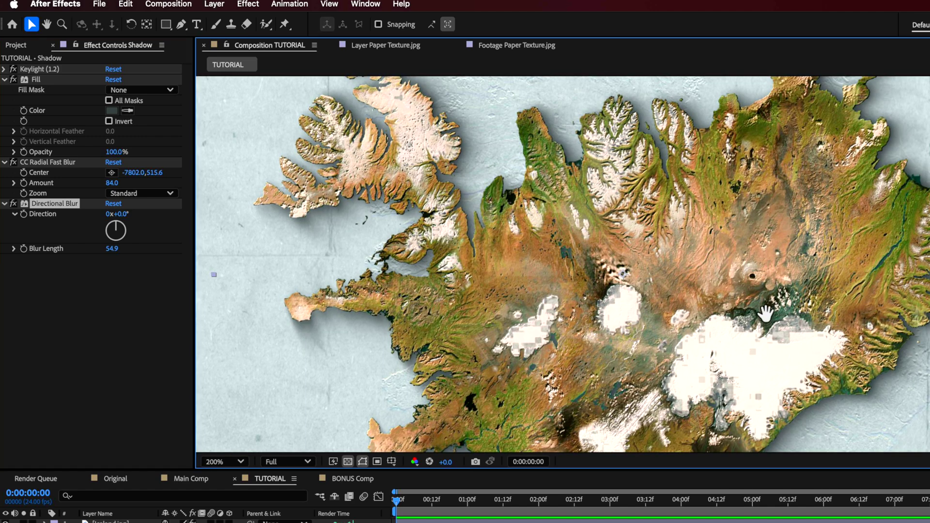
{"action": "left_click_drag", "start_coordinate": [641, 358], "coordinate": [600, 169]}
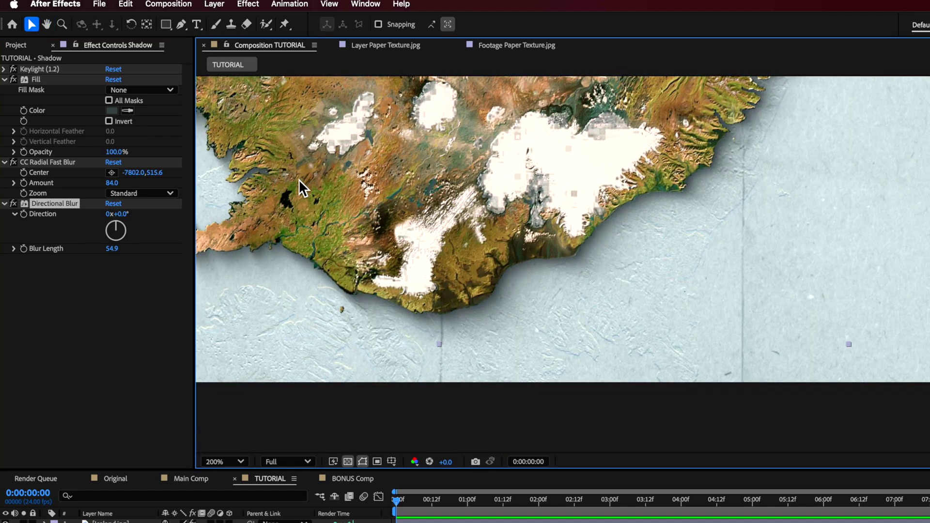
{"action": "left_click_drag", "start_coordinate": [299, 179], "coordinate": [569, 354]}
{"action": "scroll", "coordinate": [414, 258], "scroll_direction": "down", "scroll_amount": 2}
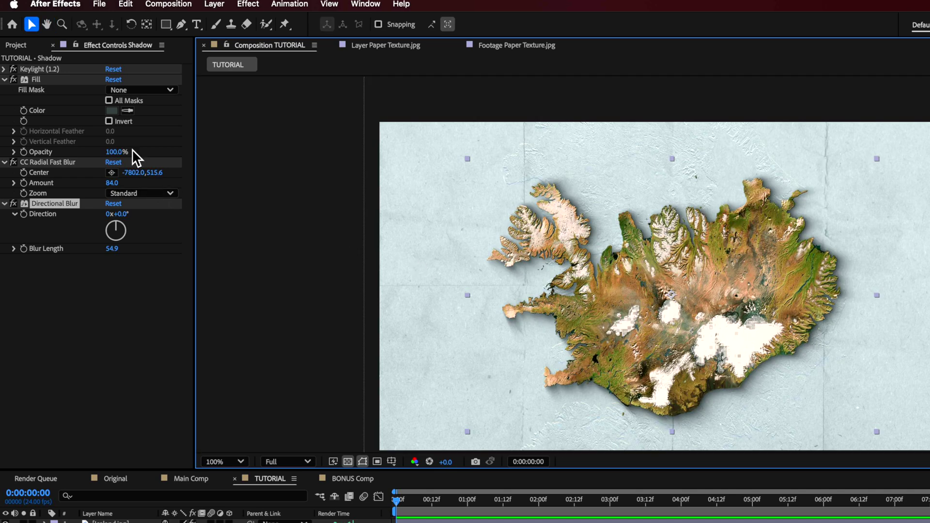
{"action": "left_click_drag", "start_coordinate": [118, 188], "coordinate": [120, 187]}
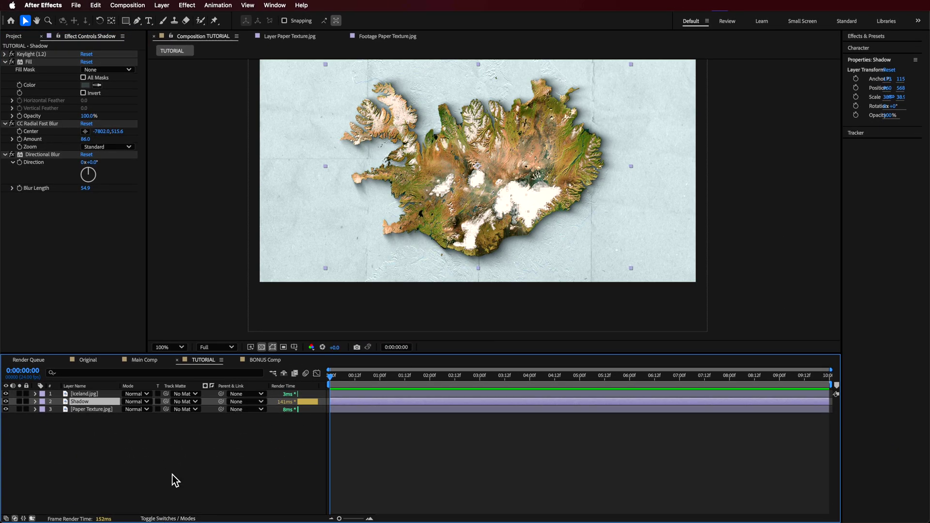
Set the Shadow layer's blend mode to Color Burn in the timeline.
{"action": "left_click", "coordinate": [139, 402]}
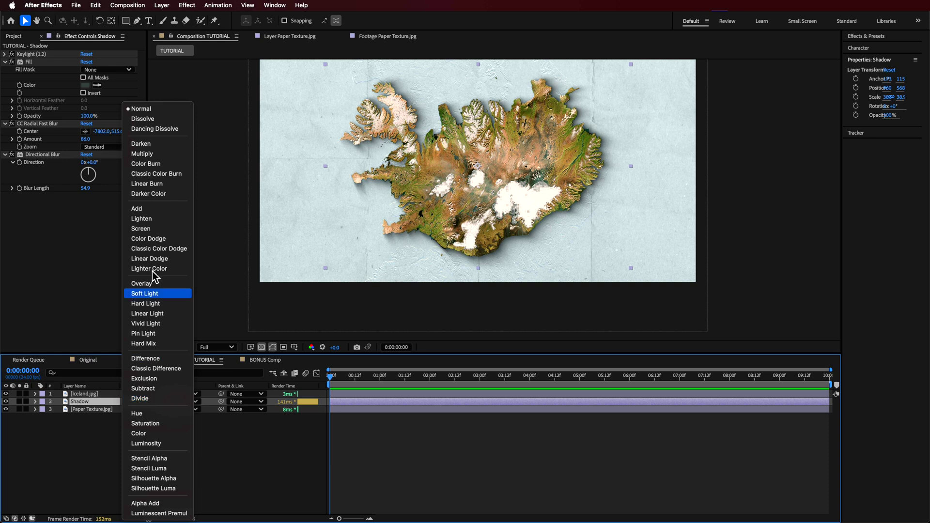
{"action": "left_click", "coordinate": [149, 167]}
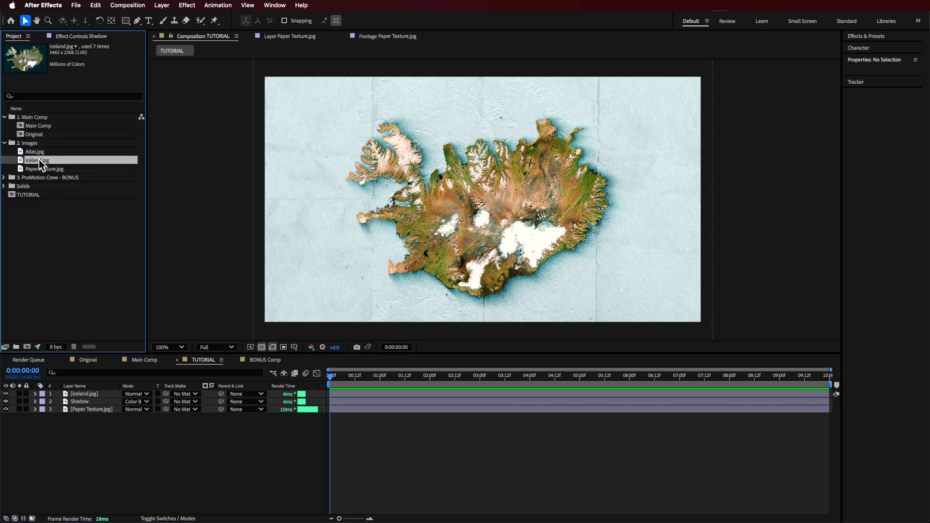
Preview Atlas.jpg and add it to the TUTORIAL comp as the top layer.
{"action": "left_click", "coordinate": [40, 154]}
{"action": "double_click", "coordinate": [41, 153]}
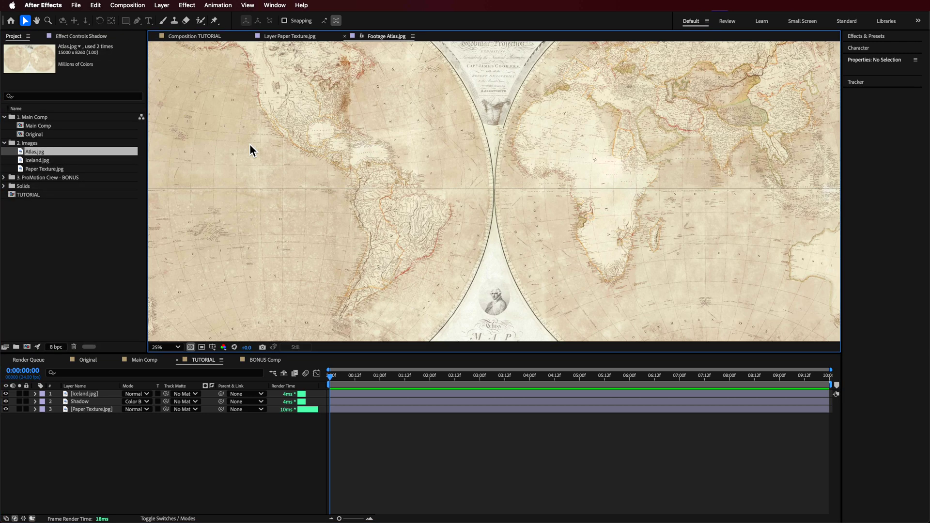
{"action": "key", "text": "comma"}
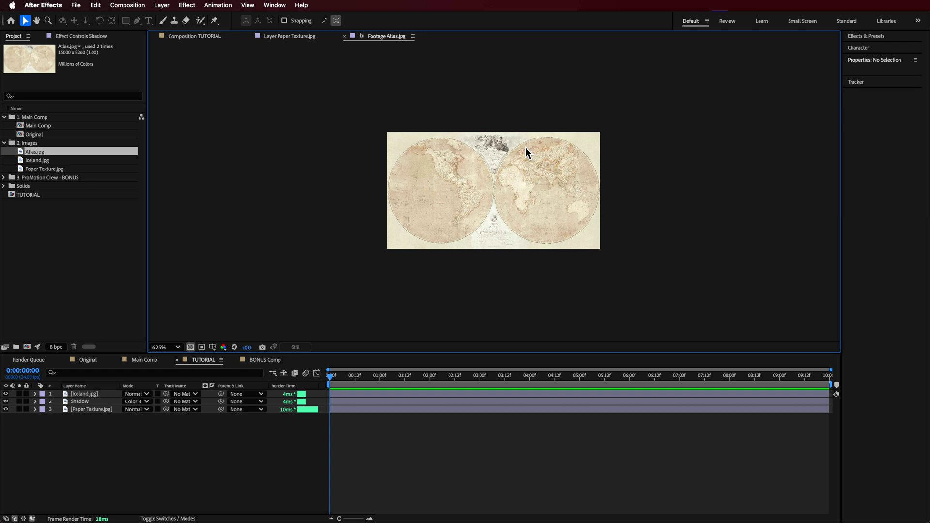
{"action": "key", "text": "period"}
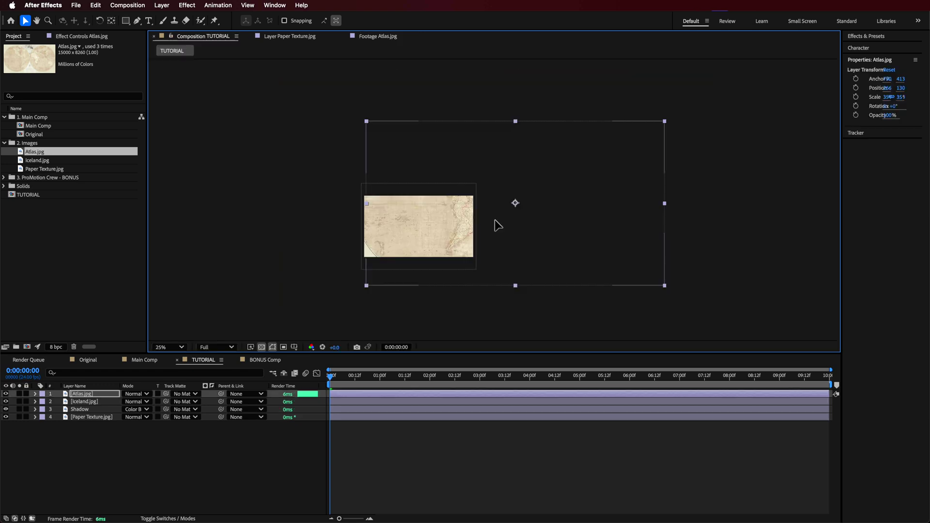
{"action": "key", "text": "super+slash"}
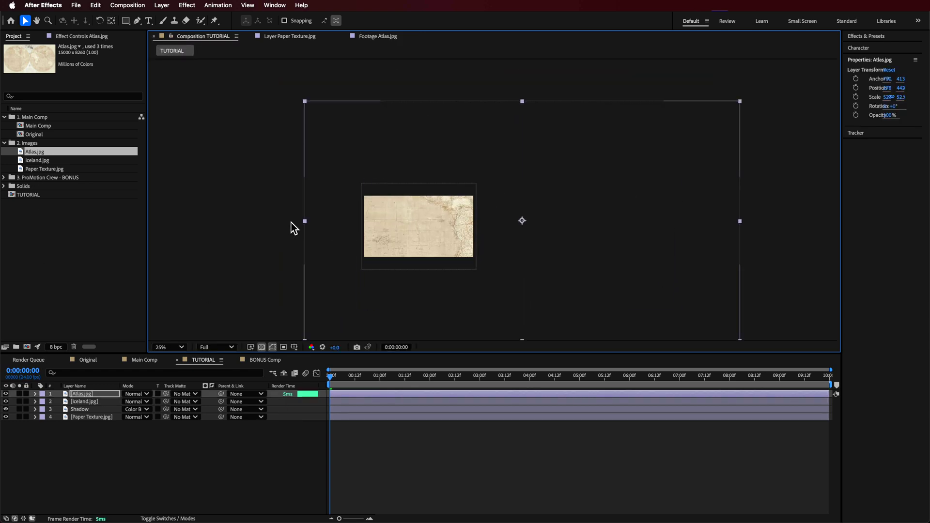
Scale the atlas layer to about 58.1% and reposition it within the frame.
{"action": "left_click_drag", "start_coordinate": [328, 245], "coordinate": [494, 243]}
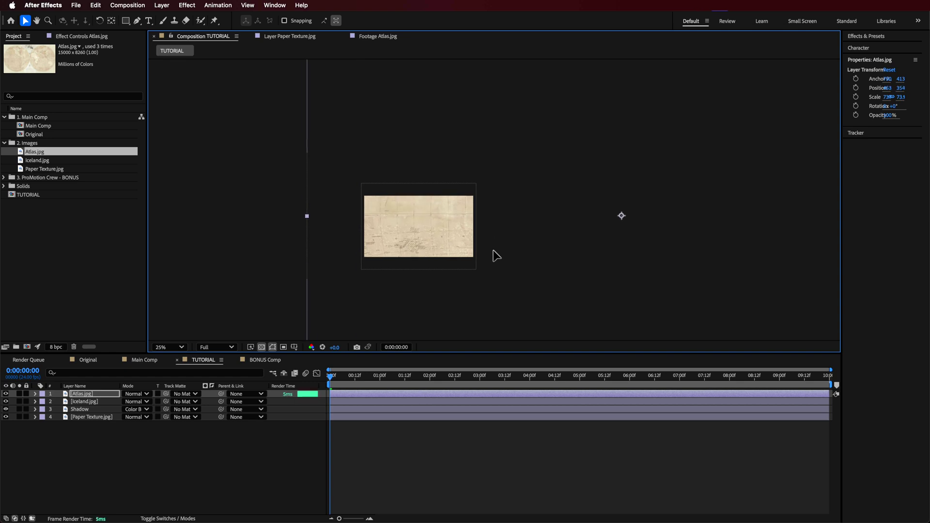
{"action": "key", "text": "period"}
{"action": "left_click_drag", "start_coordinate": [288, 249], "coordinate": [455, 181]}
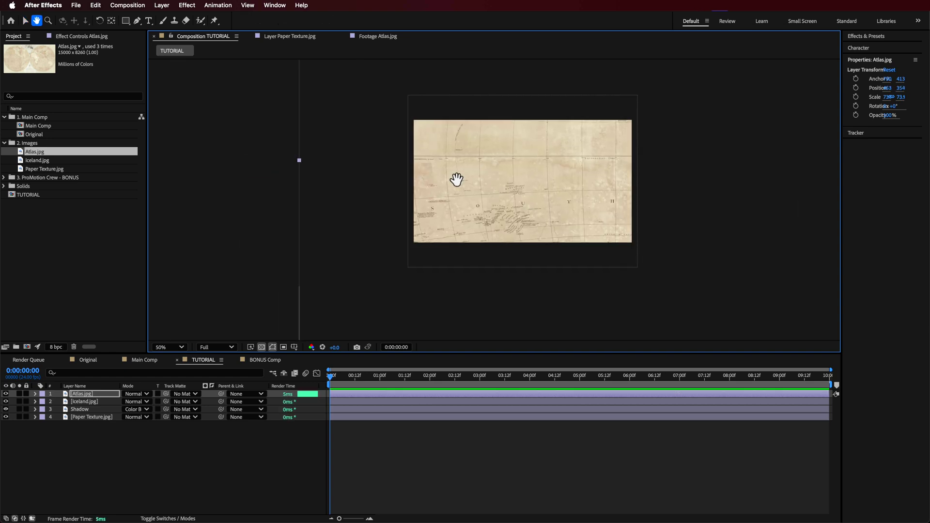
{"action": "left_click_drag", "start_coordinate": [300, 162], "coordinate": [427, 171]}
{"action": "left_click_drag", "start_coordinate": [623, 187], "coordinate": [577, 167]}
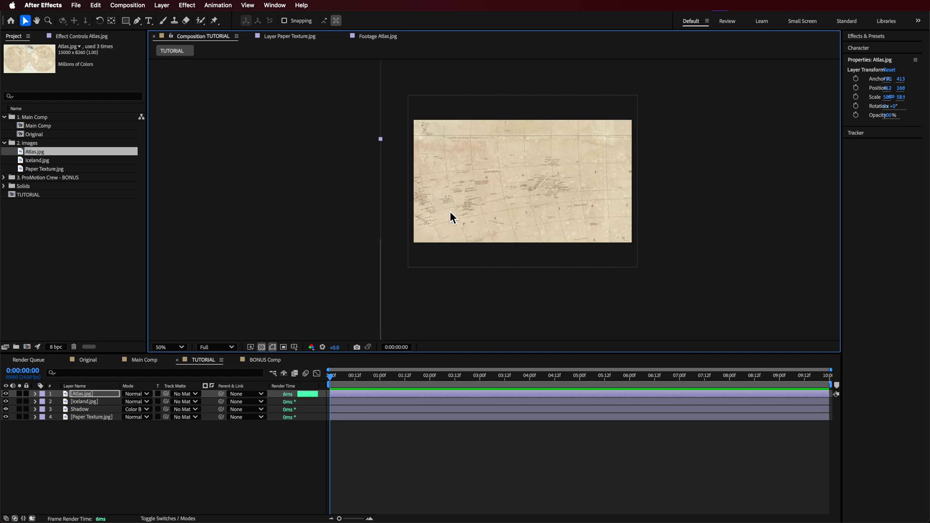
{"action": "key", "text": "period"}
Turn on the Extract effect on the Atlas.jpg layer.
{"action": "left_click_drag", "start_coordinate": [644, 198], "coordinate": [543, 236]}
{"action": "key", "text": "F3"}
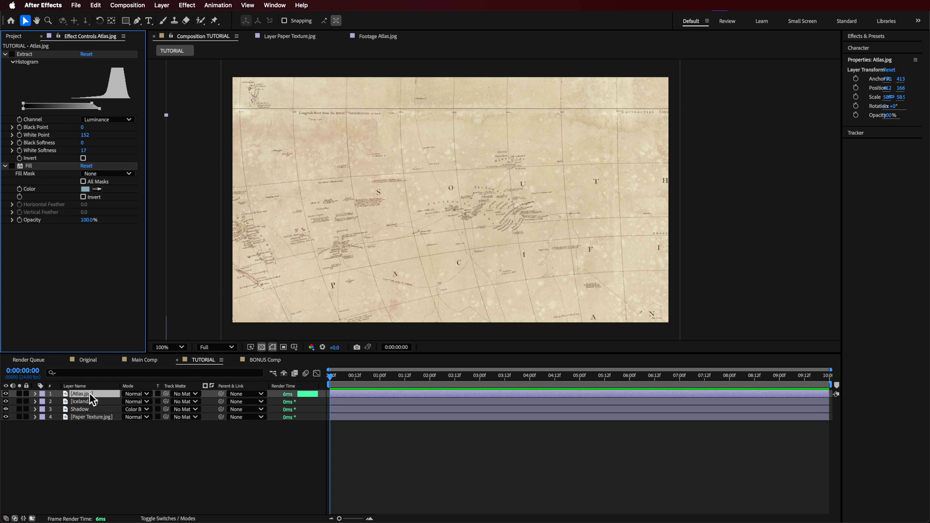
{"action": "left_click", "coordinate": [91, 396]}
{"action": "left_click", "coordinate": [19, 80]}
{"action": "left_click", "coordinate": [12, 55]}
{"action": "left_click", "coordinate": [27, 55]}
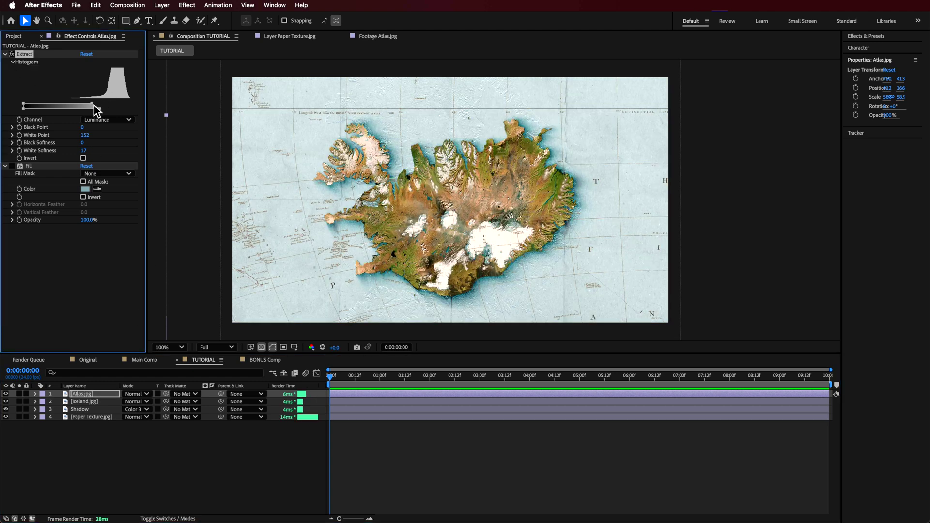
Set Extract's White Point to 151 and check the Fill colour 87A1AA.
{"action": "mouse_move", "coordinate": [94, 103]}
{"action": "left_mouse_down"}
{"action": "mouse_move", "coordinate": [114, 104]}
{"action": "mouse_move", "coordinate": [97, 107]}
{"action": "left_mouse_up"}
{"action": "left_click_drag", "start_coordinate": [95, 104], "coordinate": [92, 105]}
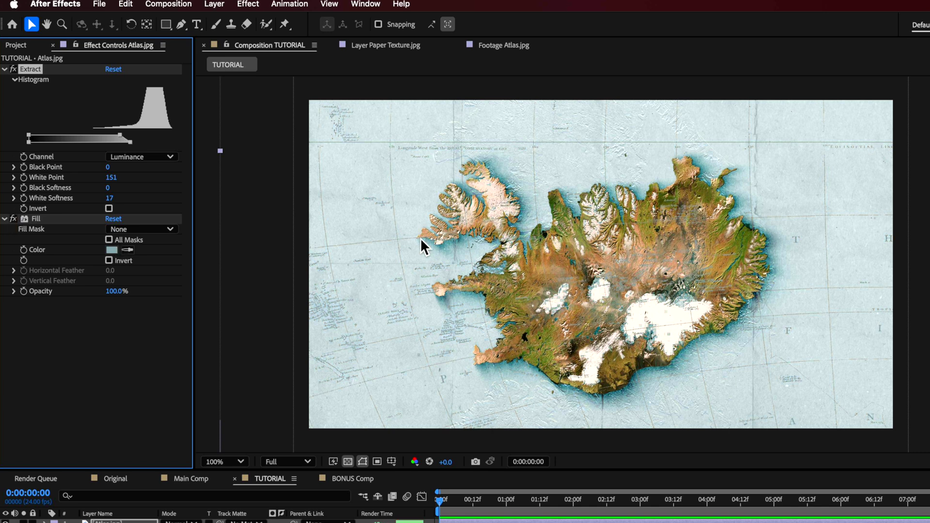
{"action": "left_click", "coordinate": [116, 249]}
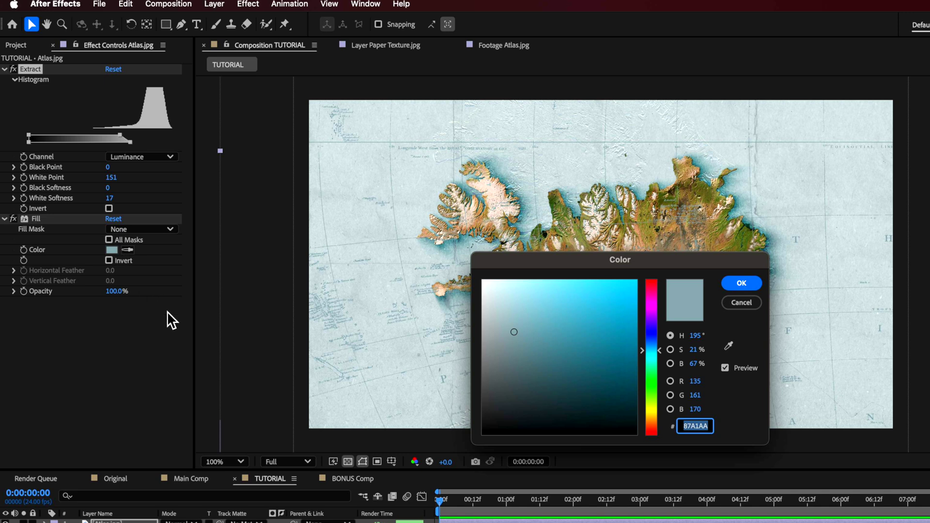
Confirm the blue-grey fill colour and set Atlas.jpg's blend mode to Multiply.
{"action": "key", "text": "Return"}
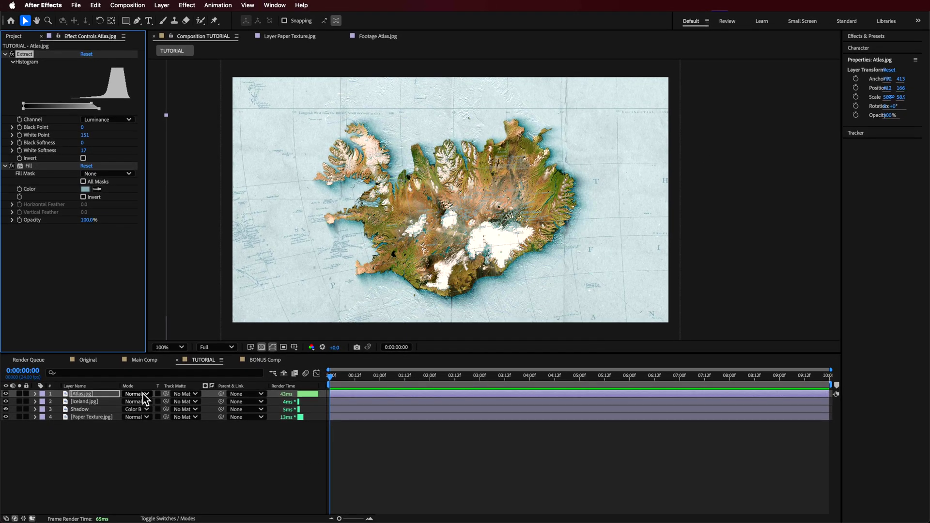
{"action": "left_click", "coordinate": [143, 394]}
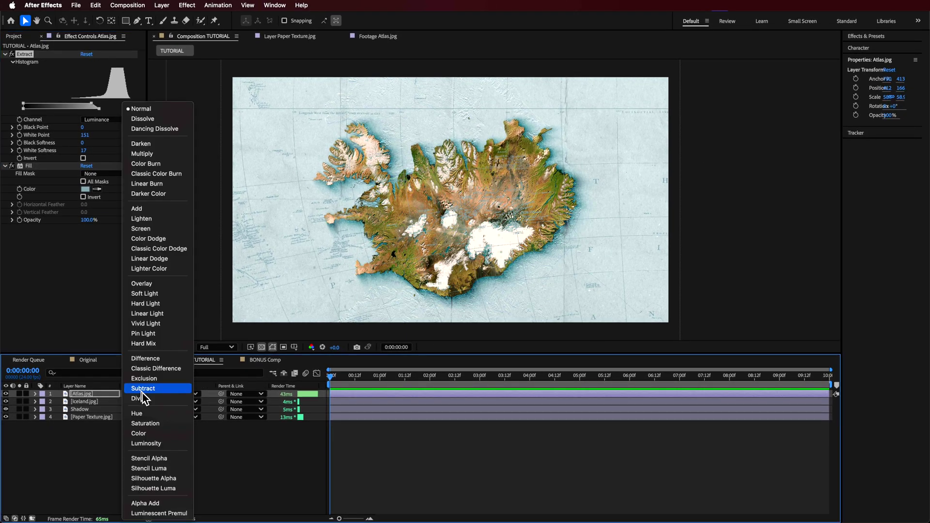
{"action": "left_click", "coordinate": [163, 155]}
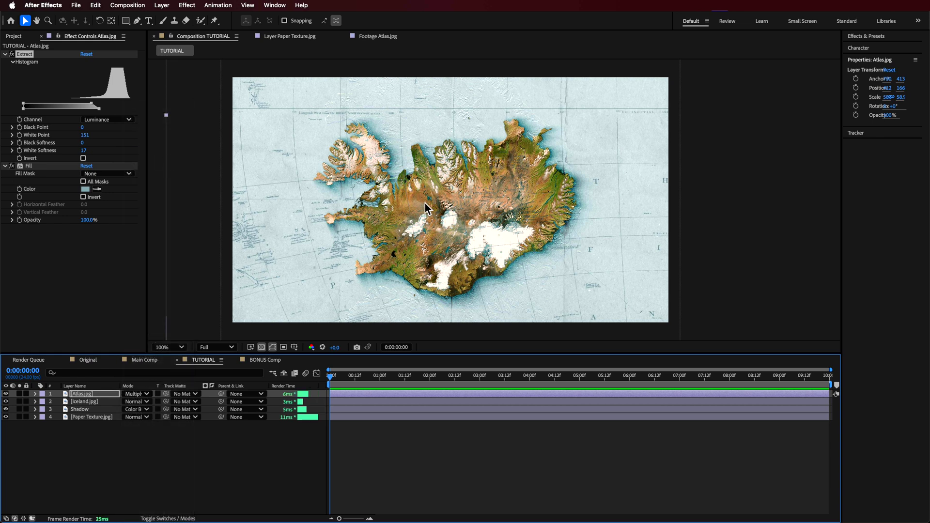
Lower Atlas.jpg opacity to 58%, keep it above Iceland.jpg, and deselect.
{"action": "key", "text": "t"}
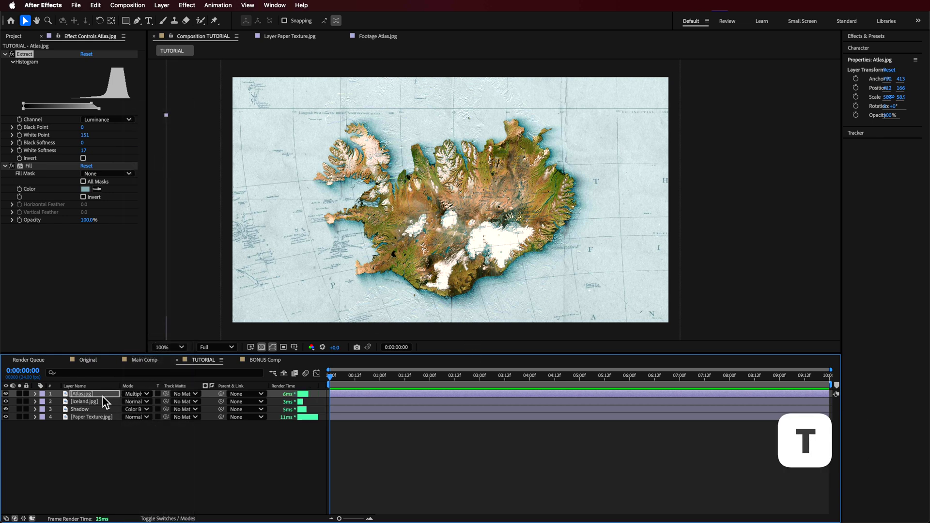
{"action": "left_click_drag", "start_coordinate": [130, 407], "coordinate": [88, 413]}
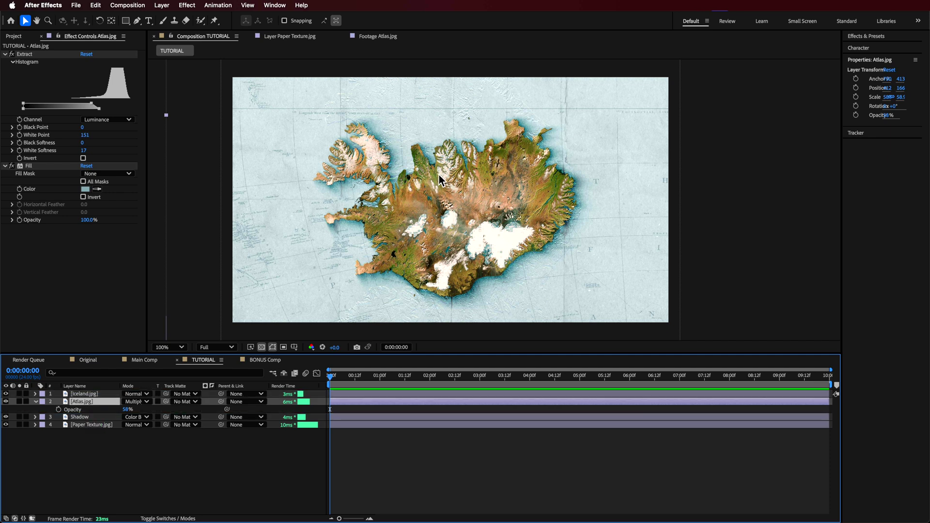
{"action": "left_click_drag", "start_coordinate": [77, 405], "coordinate": [97, 398]}
{"action": "left_click", "coordinate": [162, 469]}
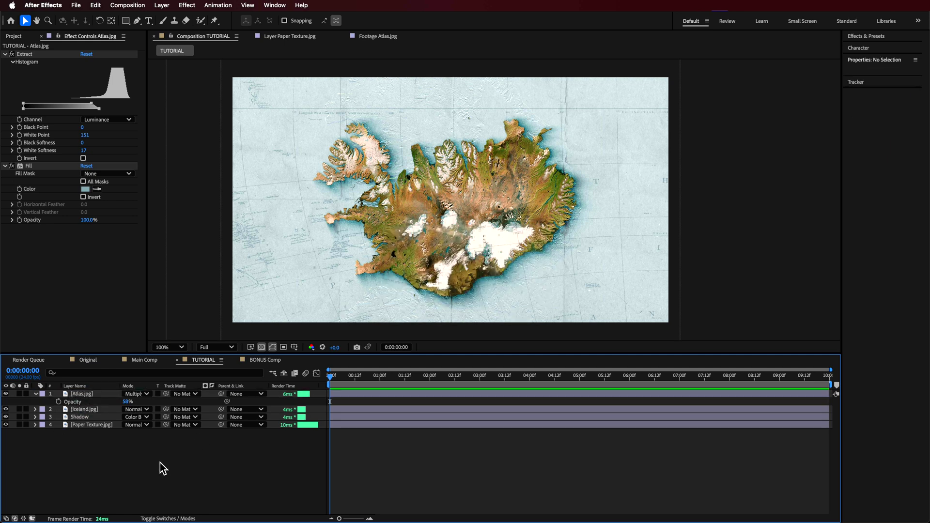
Add a new adjustment layer on top and name it Effects.
{"action": "left_click", "coordinate": [37, 395]}
{"action": "right_click", "coordinate": [59, 431]}
{"action": "mouse_move", "coordinate": [156, 405]}
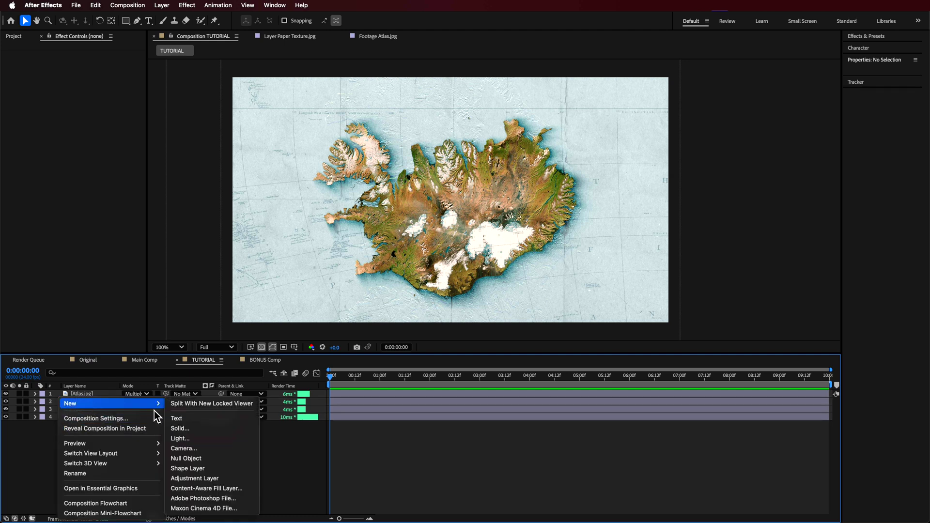
{"action": "left_click", "coordinate": [207, 479]}
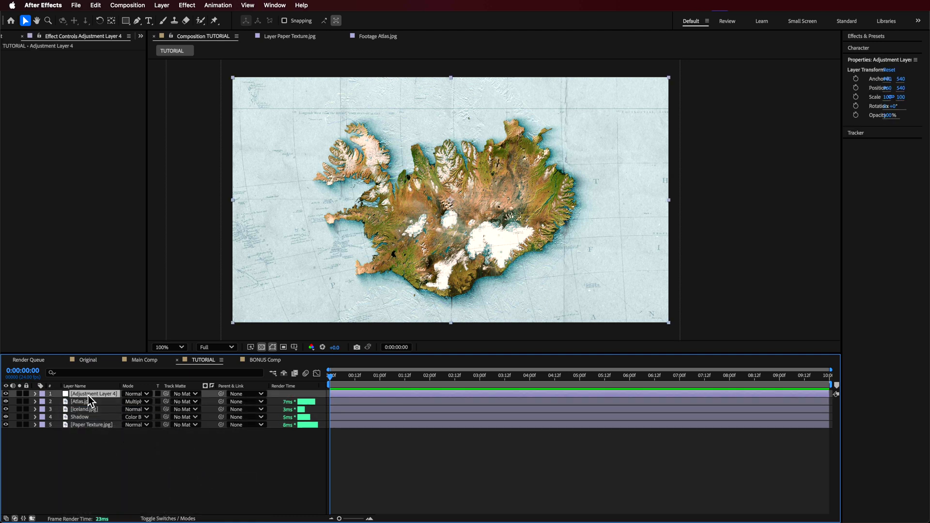
{"action": "right_click", "coordinate": [89, 394]}
{"action": "left_click", "coordinate": [110, 493]}
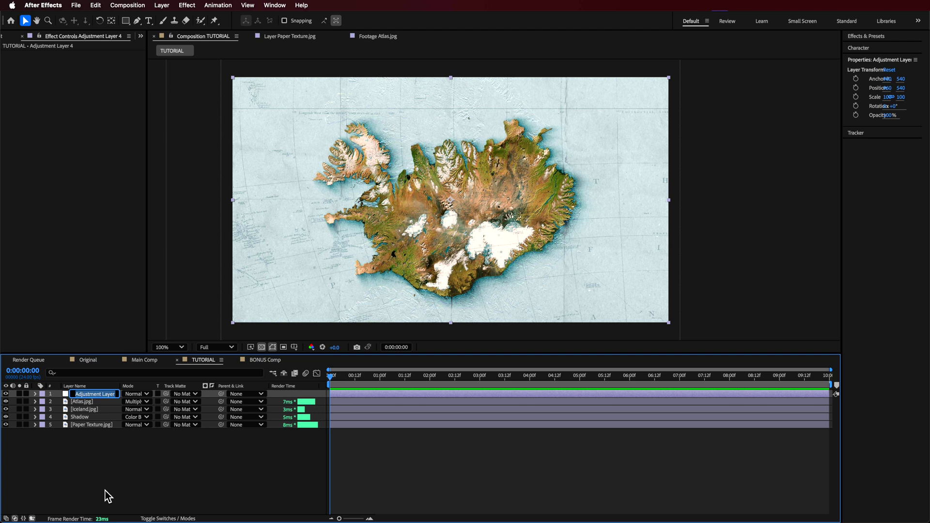
{"action": "type", "text": "Effects"}
{"action": "key", "text": "Return"}
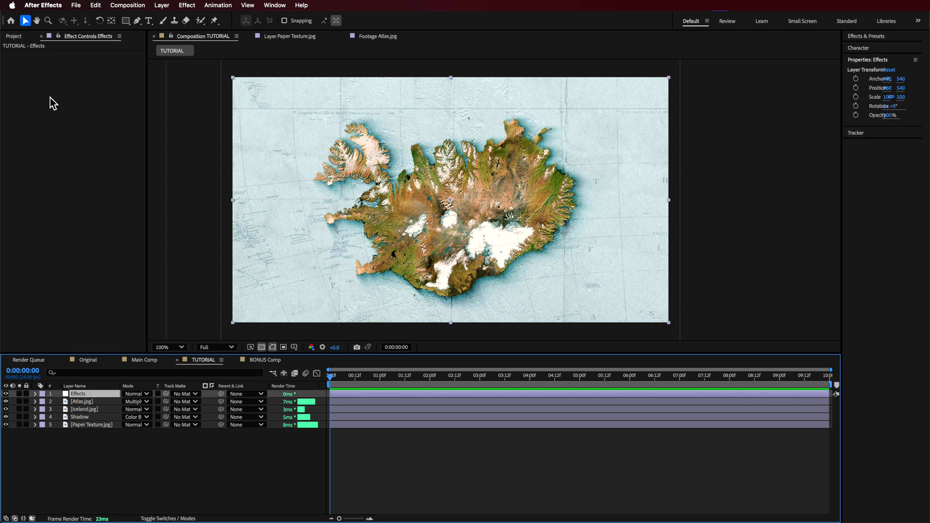
Paste Sharpen, CC Vignette and Posterize Time onto Effects, settling Pin Highlights at 100.
{"action": "key", "text": "ctrl+v"}
{"action": "left_click_drag", "start_coordinate": [11, 54], "coordinate": [9, 138]}
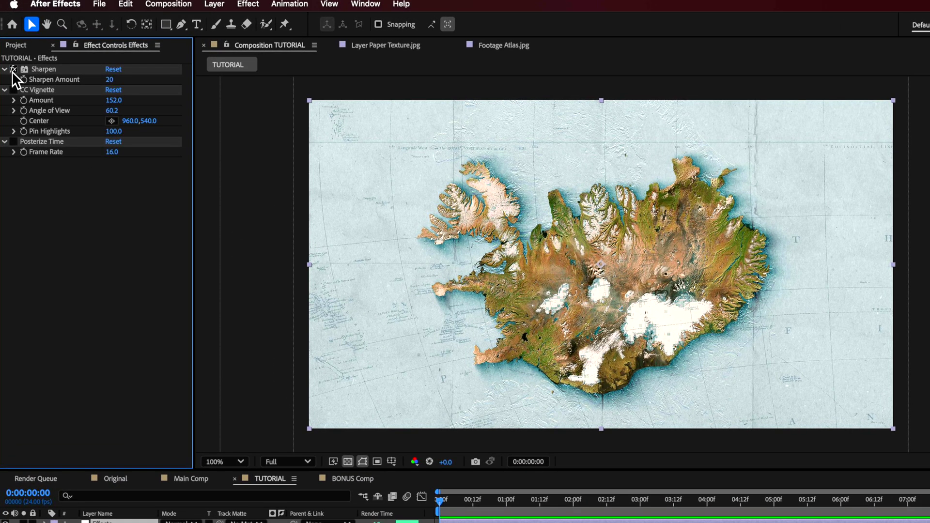
{"action": "left_click", "coordinate": [13, 69]}
{"action": "left_click", "coordinate": [13, 90]}
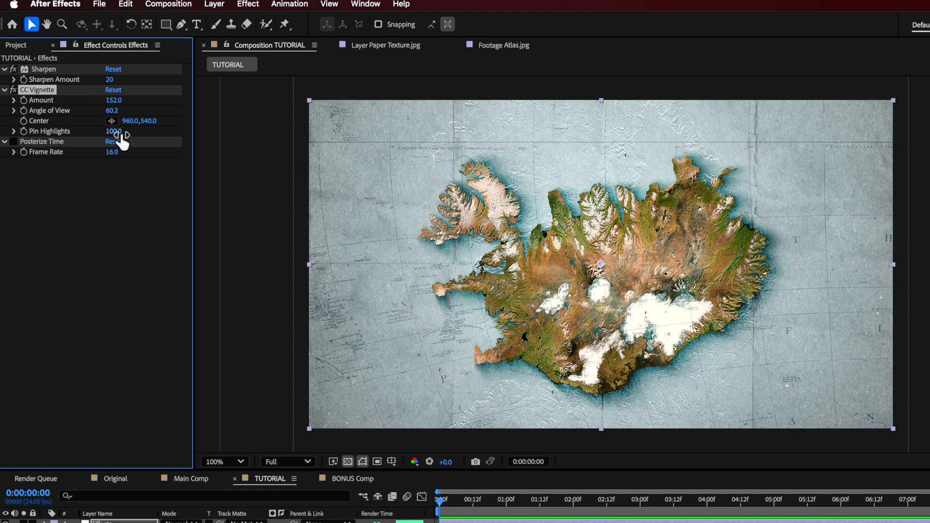
{"action": "left_click_drag", "start_coordinate": [106, 134], "coordinate": [28, 139]}
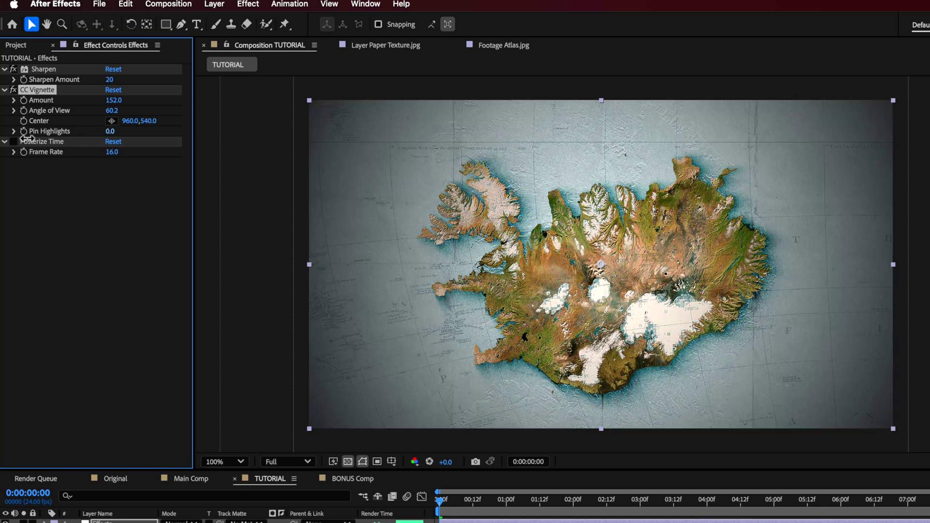
{"action": "left_click_drag", "start_coordinate": [28, 139], "coordinate": [265, 150]}
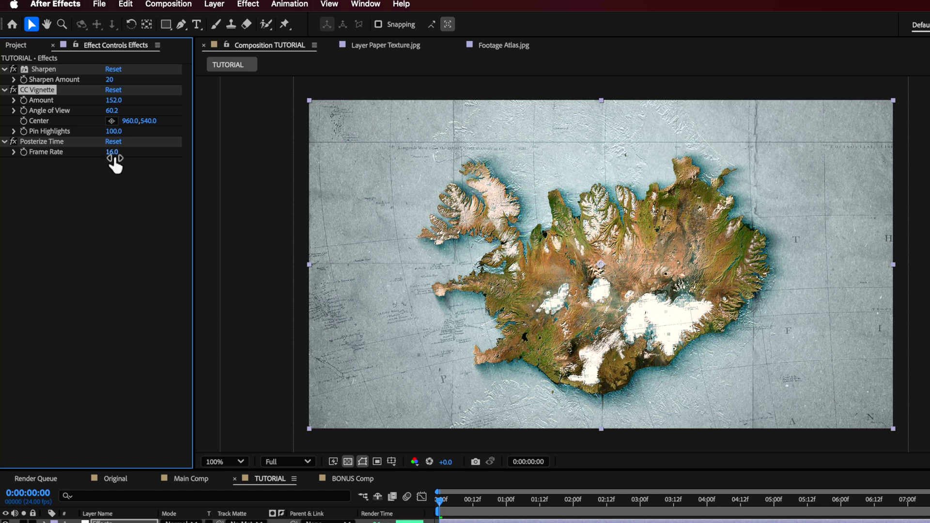
Deselect all layers and show Atlas.jpg's Extract and Fill settings.
{"action": "left_click", "coordinate": [461, 508]}
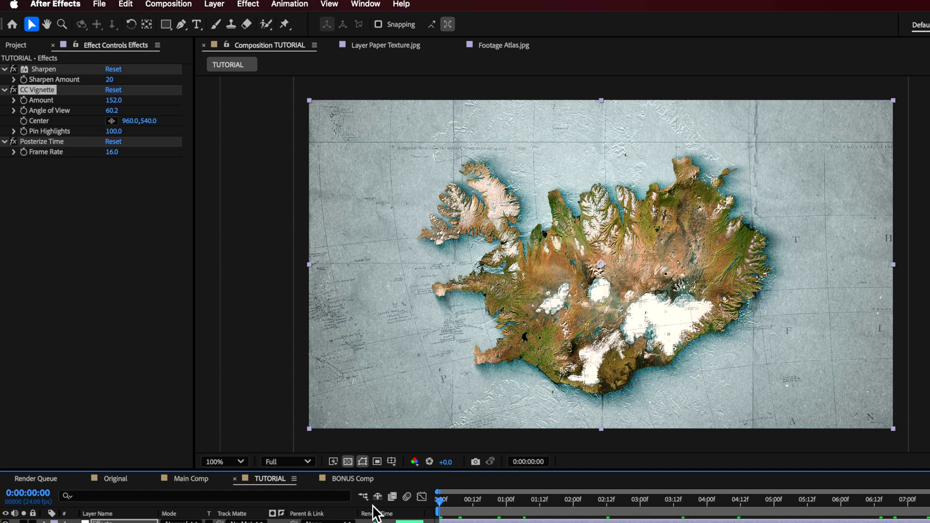
{"action": "key", "text": "super+shift+a"}
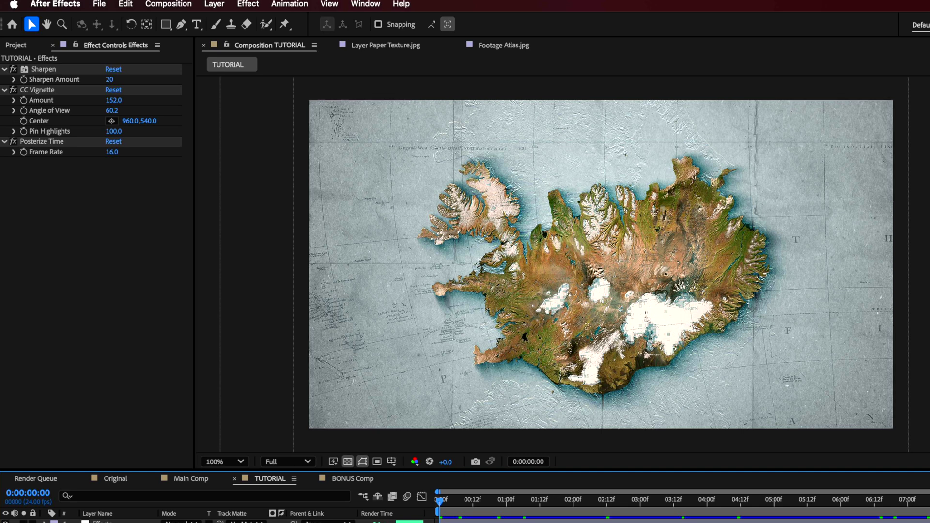
{"action": "key", "text": "super+Down"}
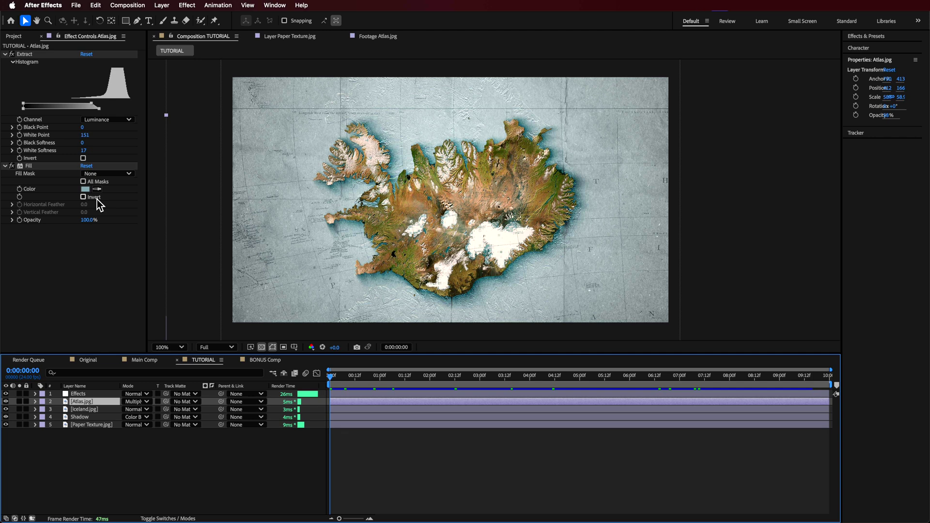
Try a cooler Lumetri Temperature on Iceland.jpg, then undo back to 33.
{"action": "left_click", "coordinate": [96, 410]}
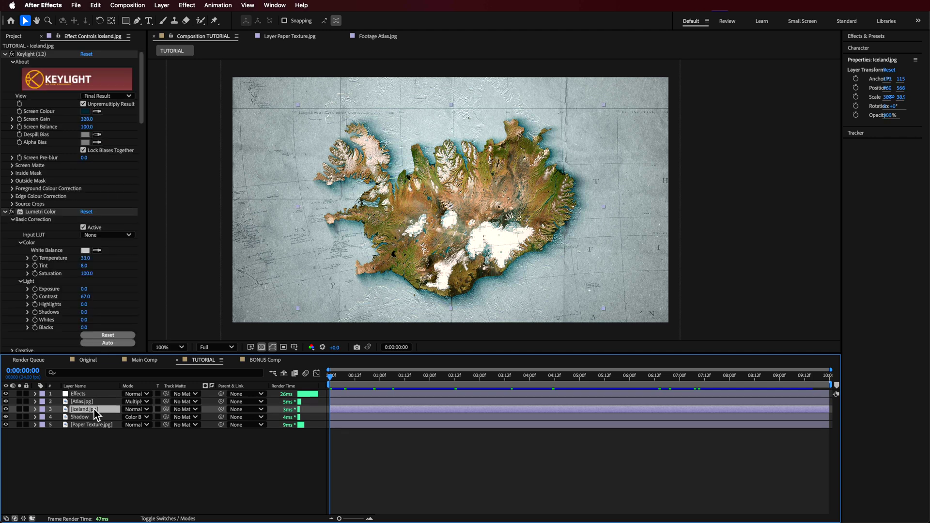
{"action": "scroll", "coordinate": [73, 255], "scroll_direction": "down", "scroll_amount": 5}
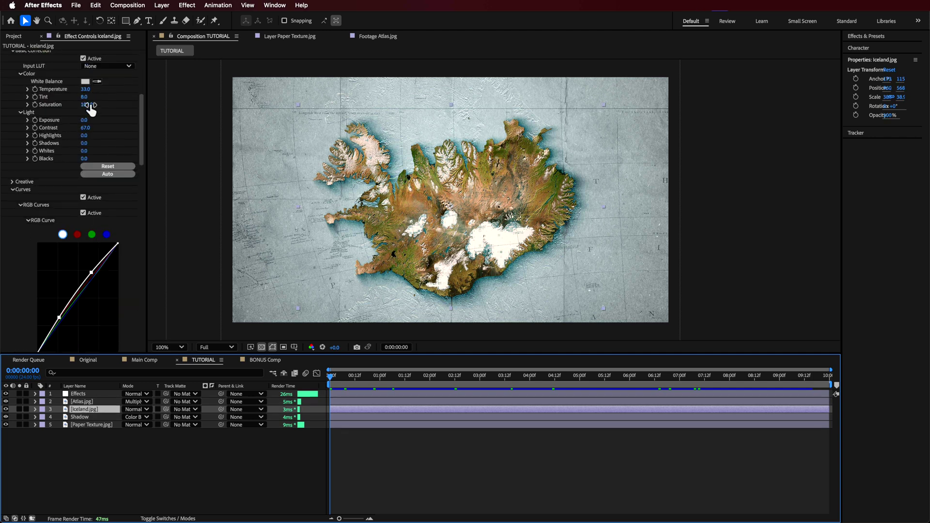
{"action": "left_click_drag", "start_coordinate": [87, 92], "coordinate": [41, 96]}
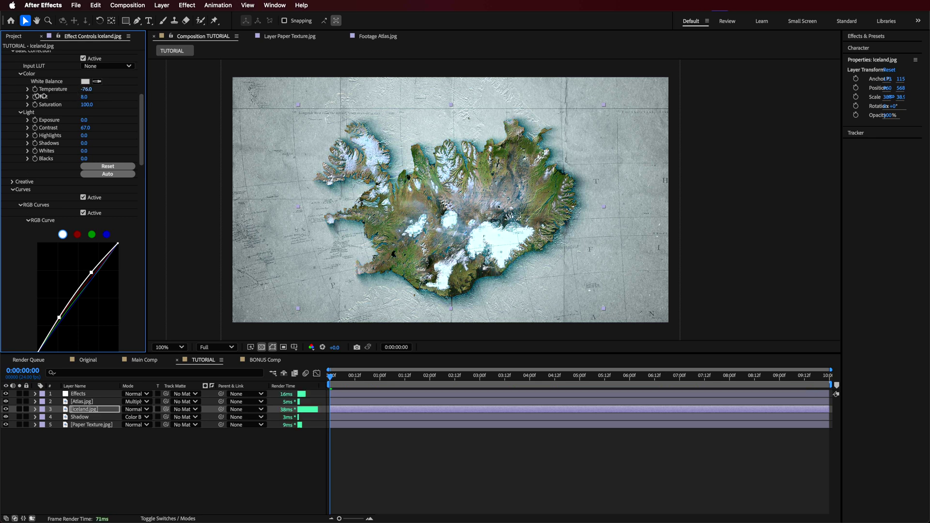
{"action": "key", "text": "super+z"}
{"action": "left_click", "coordinate": [139, 464]}
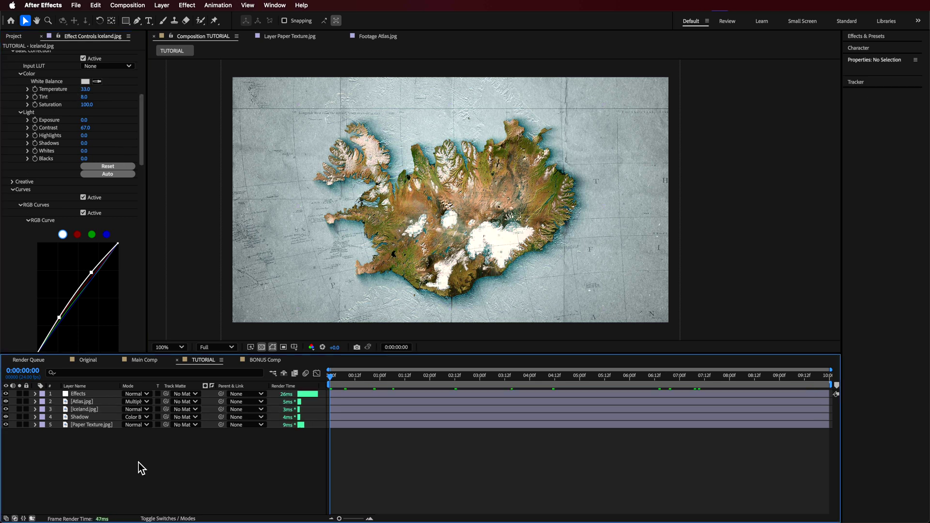
Slightly reshape the Iceland map's RGB curve point and deselect all layers.
{"action": "scroll", "coordinate": [76, 286], "scroll_direction": "down", "scroll_amount": 1}
{"action": "left_click_drag", "start_coordinate": [75, 313], "coordinate": [59, 304]}
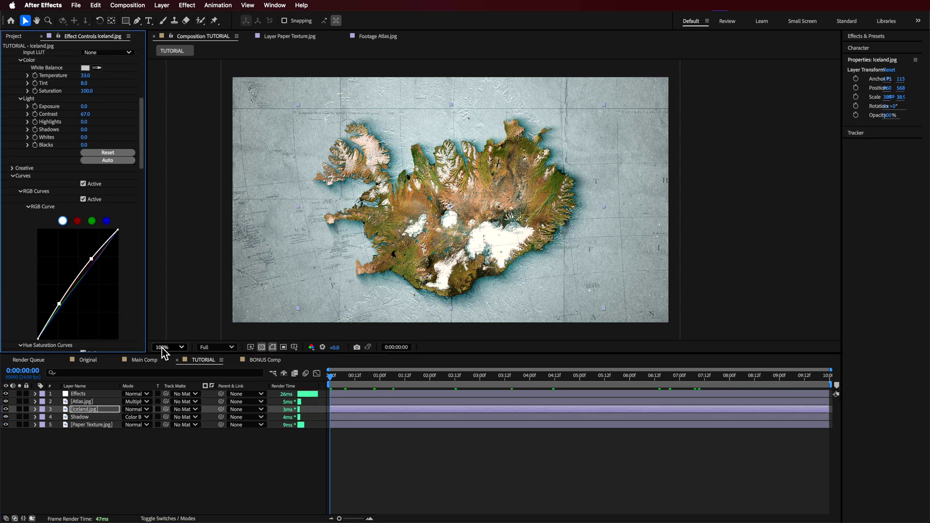
{"action": "left_click", "coordinate": [92, 457]}
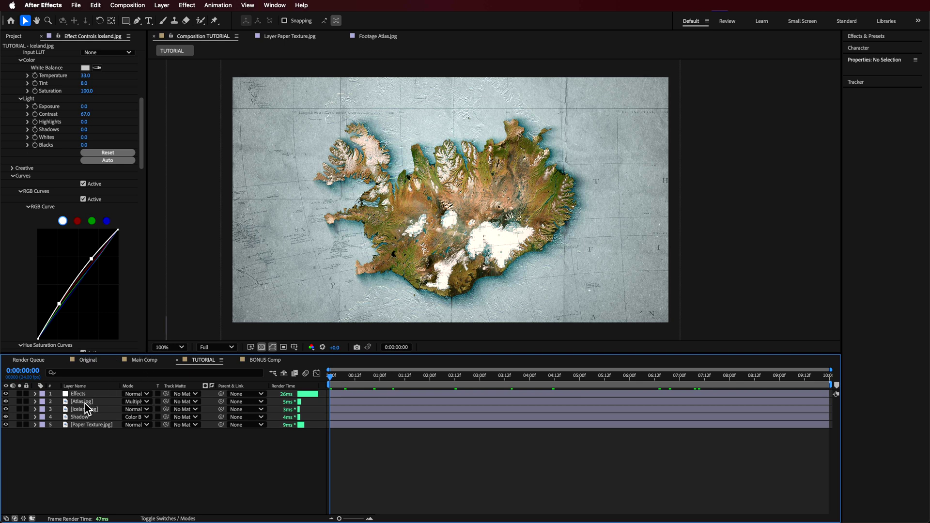
Create a null named Camera below Effects and move it over south-central Iceland.
{"action": "right_click", "coordinate": [101, 446]}
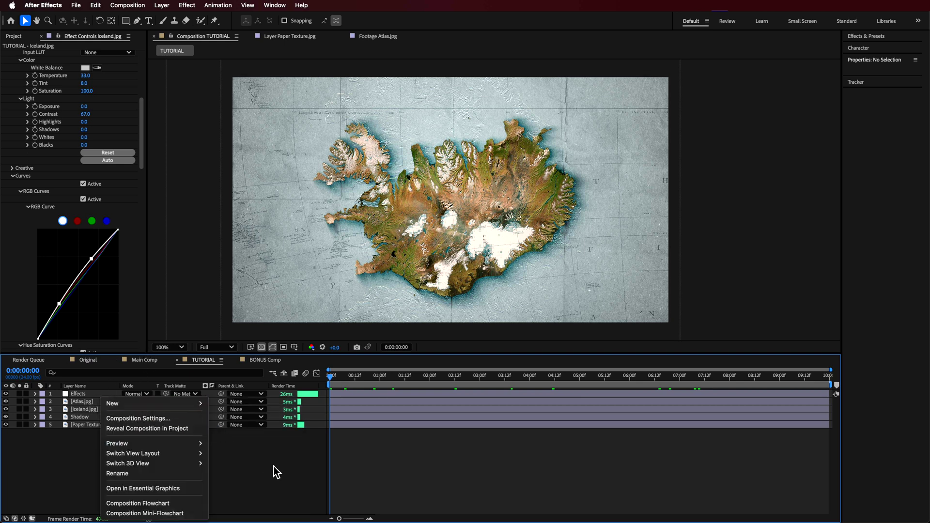
{"action": "mouse_move", "coordinate": [189, 405]}
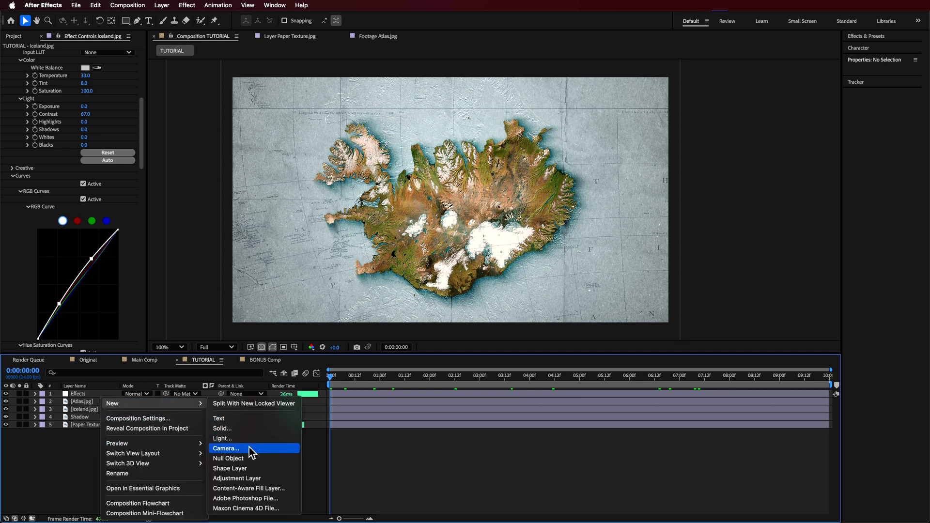
{"action": "left_click", "coordinate": [240, 458]}
{"action": "left_click_drag", "start_coordinate": [116, 394], "coordinate": [100, 405]}
{"action": "key", "text": "Return"}
{"action": "type", "text": "Camera"}
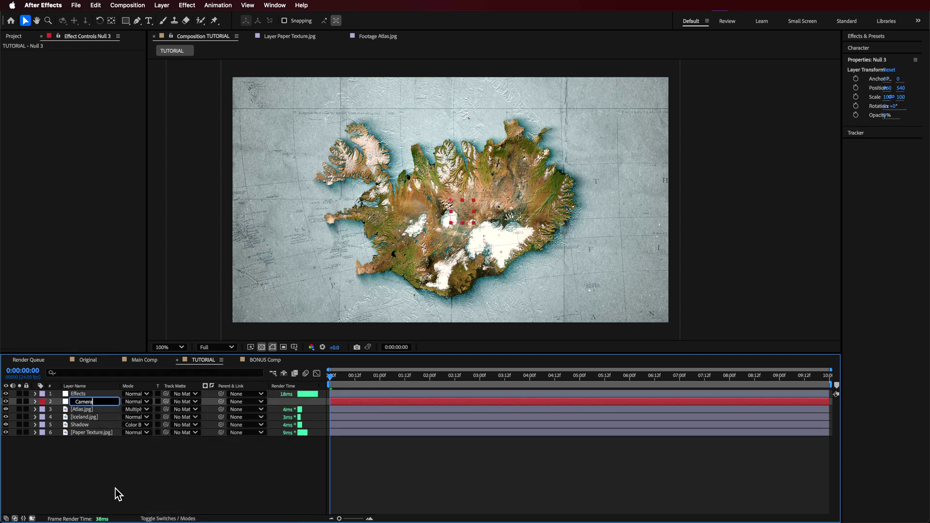
{"action": "key", "text": "Return"}
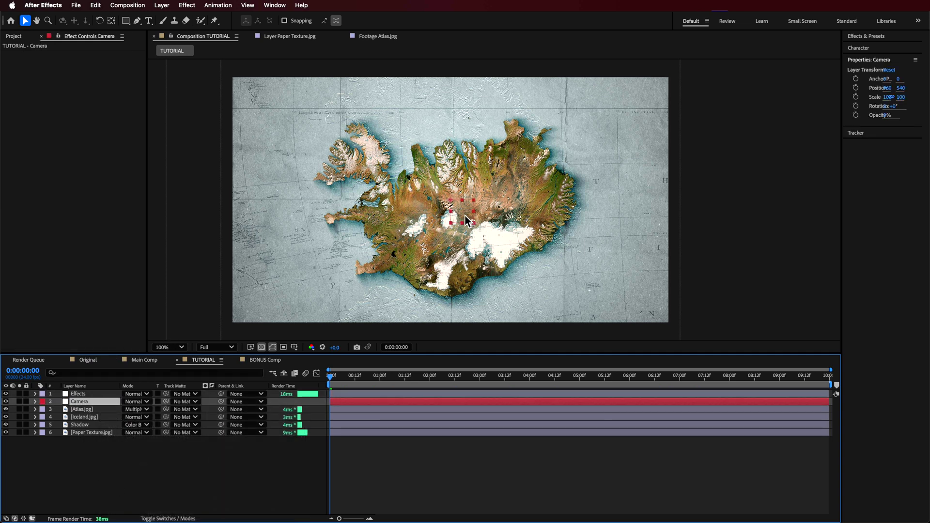
{"action": "left_click_drag", "start_coordinate": [466, 221], "coordinate": [442, 259]}
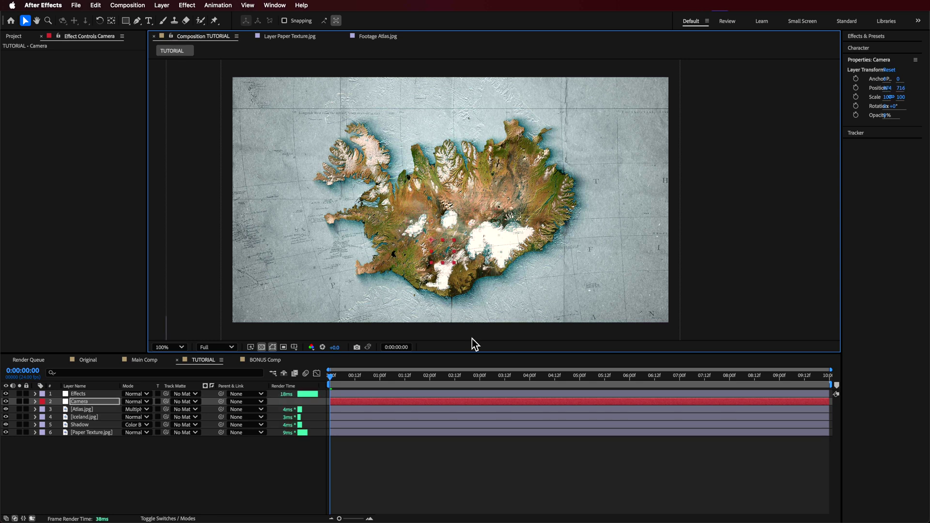
Parent the four map layers to Camera and set starting Scale and Position keyframes.
{"action": "left_click", "coordinate": [87, 409]}
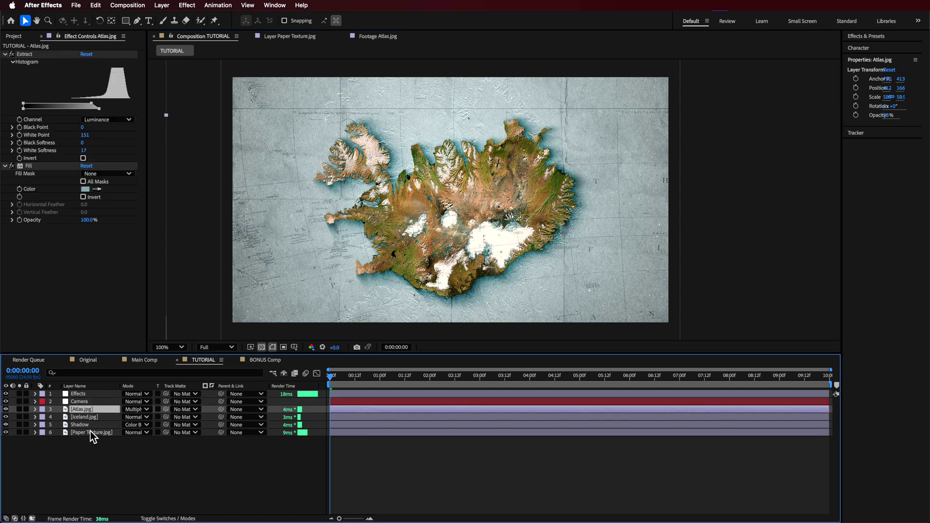
{"action": "left_click", "coordinate": [90, 432], "text": "shift"}
{"action": "left_click_drag", "start_coordinate": [221, 410], "coordinate": [92, 402]}
{"action": "key", "text": "s"}
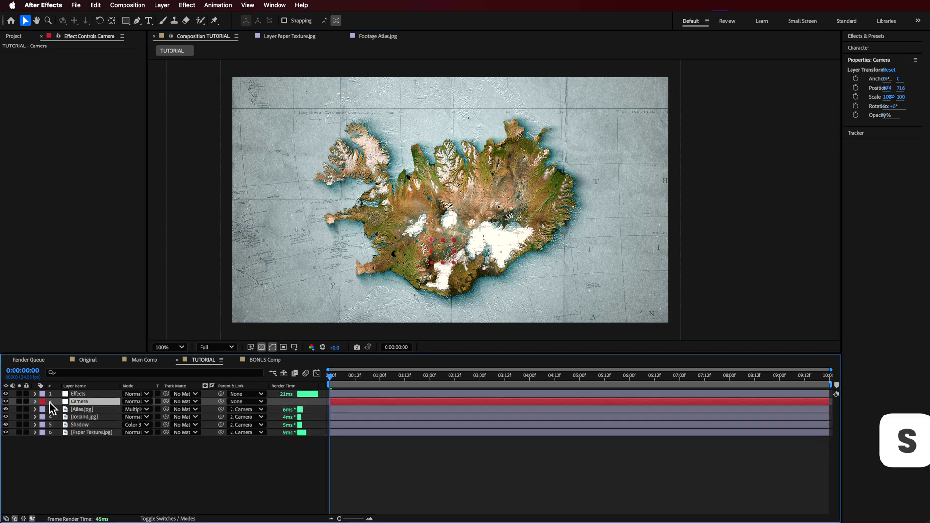
{"action": "left_click", "coordinate": [62, 412]}
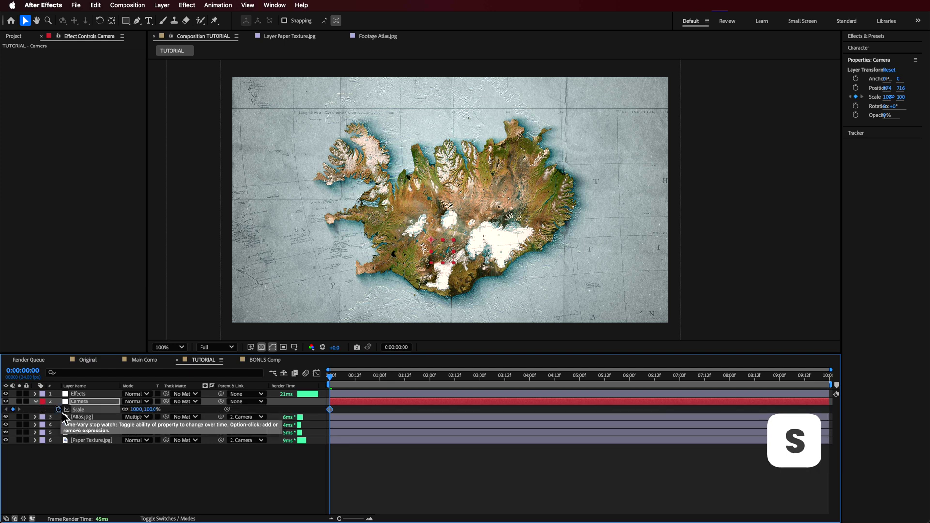
{"action": "key", "text": "p"}
{"action": "left_click", "coordinate": [60, 411]}
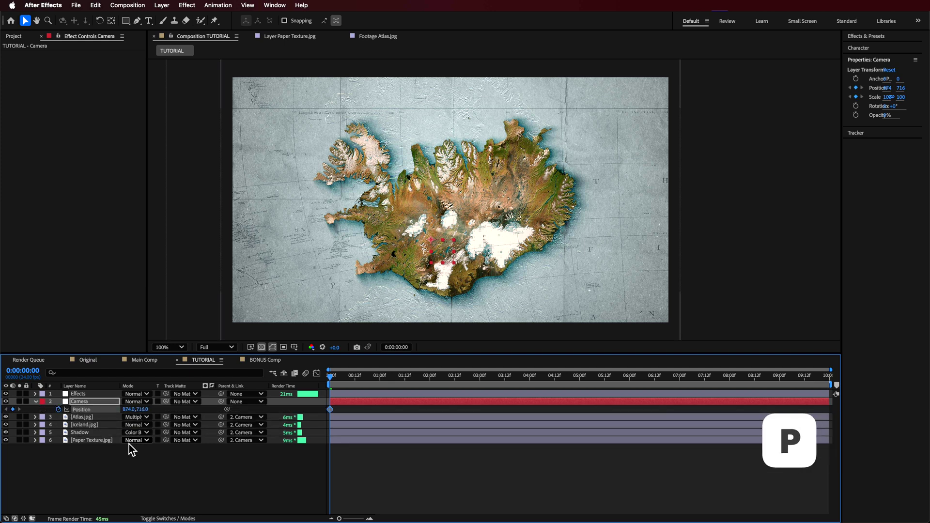
{"action": "key", "text": "u"}
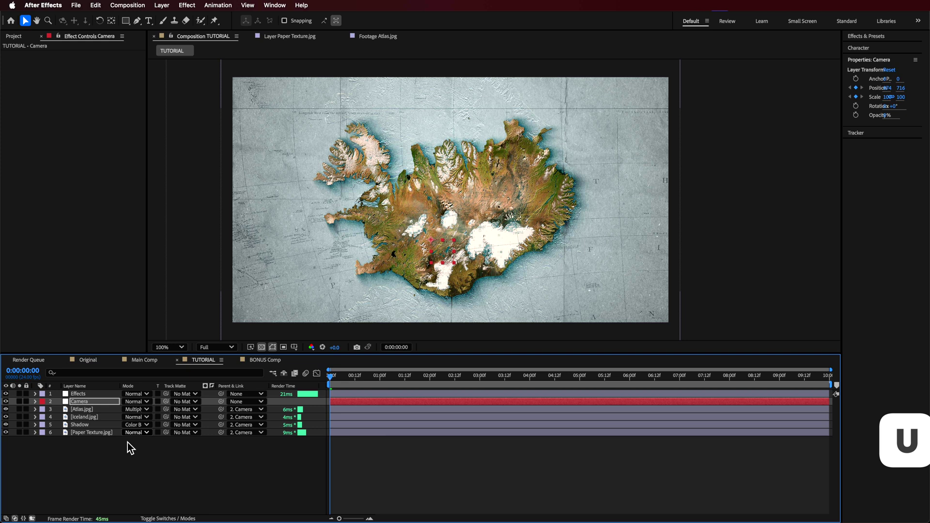
{"action": "key", "text": "u"}
At 0:00:02:23 set Camera Scale to 109% and Position to 874,596, then preview.
{"action": "left_click_drag", "start_coordinate": [342, 376], "coordinate": [481, 388]}
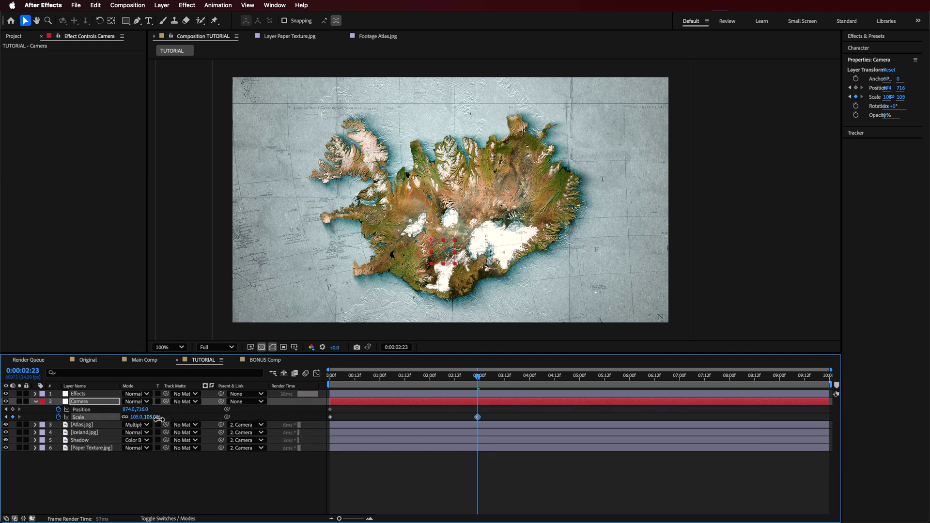
{"action": "left_click_drag", "start_coordinate": [159, 419], "coordinate": [161, 419]}
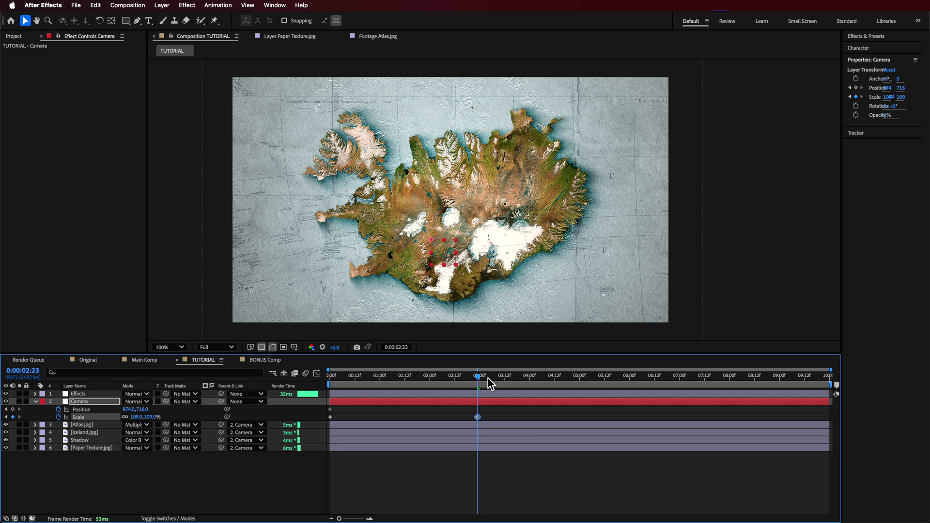
{"action": "left_click_drag", "start_coordinate": [453, 238], "coordinate": [447, 223]}
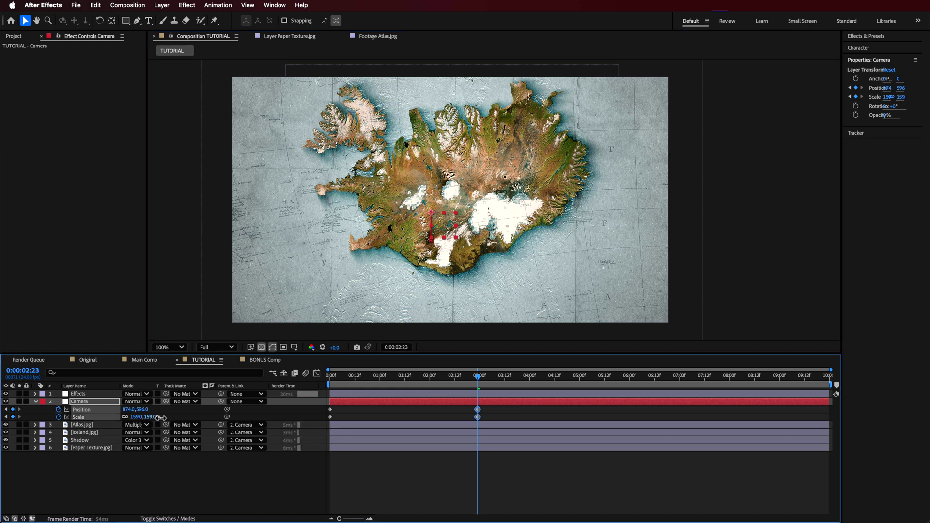
{"action": "mouse_move", "coordinate": [150, 417]}
{"action": "left_mouse_down"}
{"action": "mouse_move", "coordinate": [165, 417]}
{"action": "mouse_move", "coordinate": [149, 418]}
{"action": "left_mouse_up"}
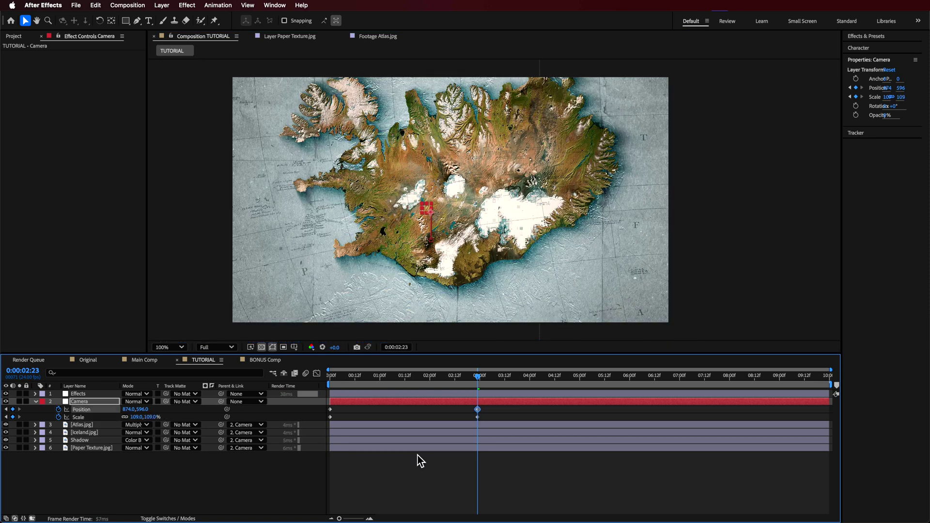
{"action": "key", "text": "Home"}
{"action": "key", "text": "space"}
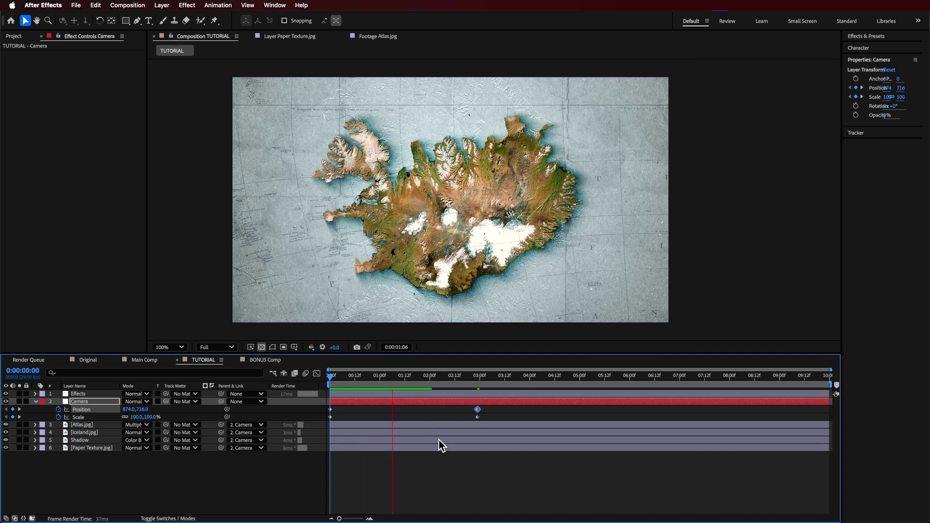
Scrub the zoom and enlarge the Camera to 239% for a deeper push.
{"action": "left_click_drag", "start_coordinate": [469, 374], "coordinate": [491, 383]}
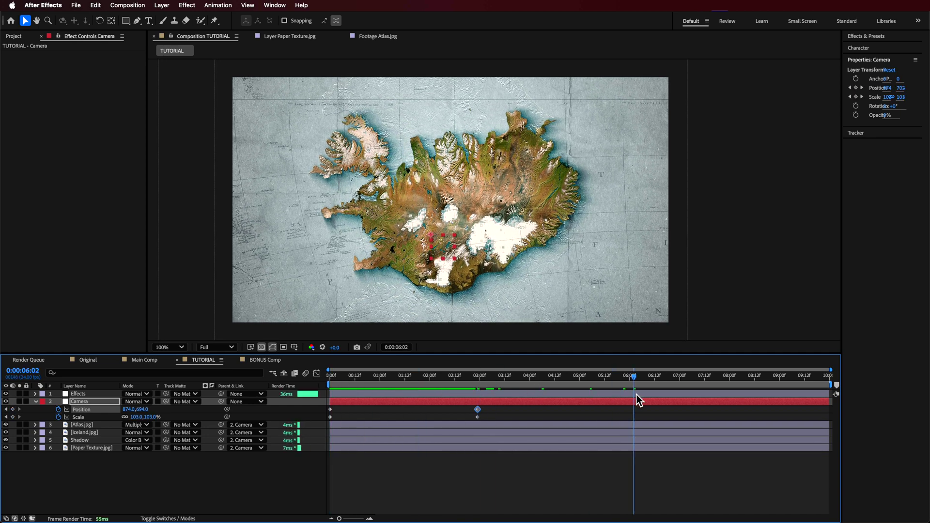
{"action": "left_click_drag", "start_coordinate": [458, 265], "coordinate": [472, 226]}
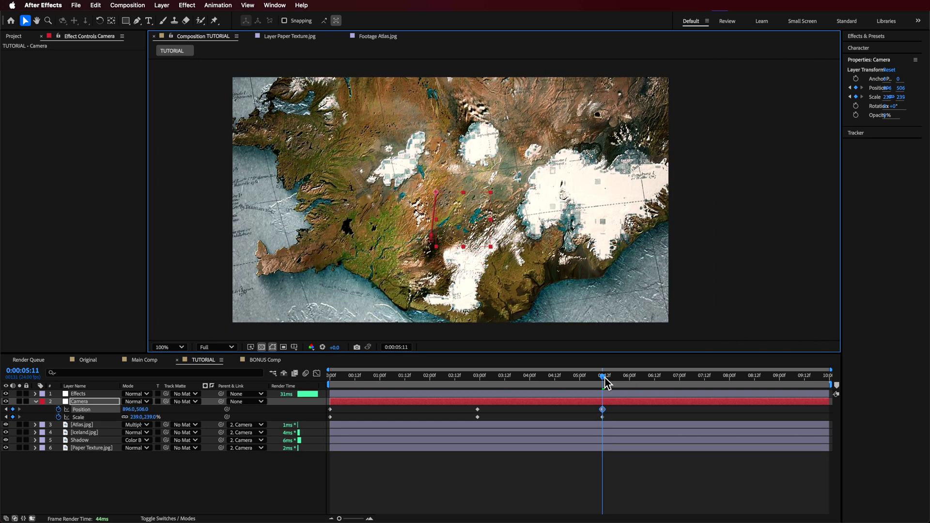
{"action": "left_click_drag", "start_coordinate": [605, 382], "coordinate": [560, 413]}
{"action": "key", "text": "space"}
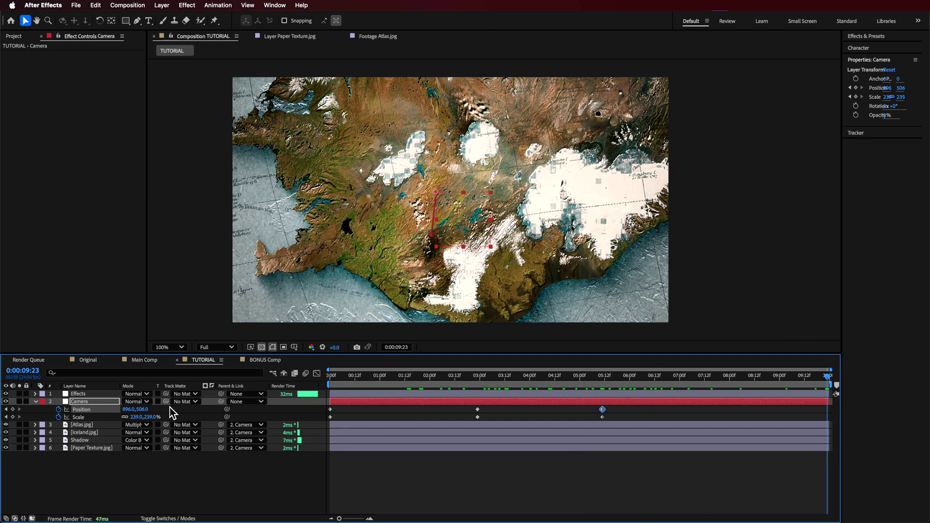
Raise the final Camera Scale to 248%, preview, and select all Position/Scale keyframes.
{"action": "left_click_drag", "start_coordinate": [155, 417], "coordinate": [160, 417]}
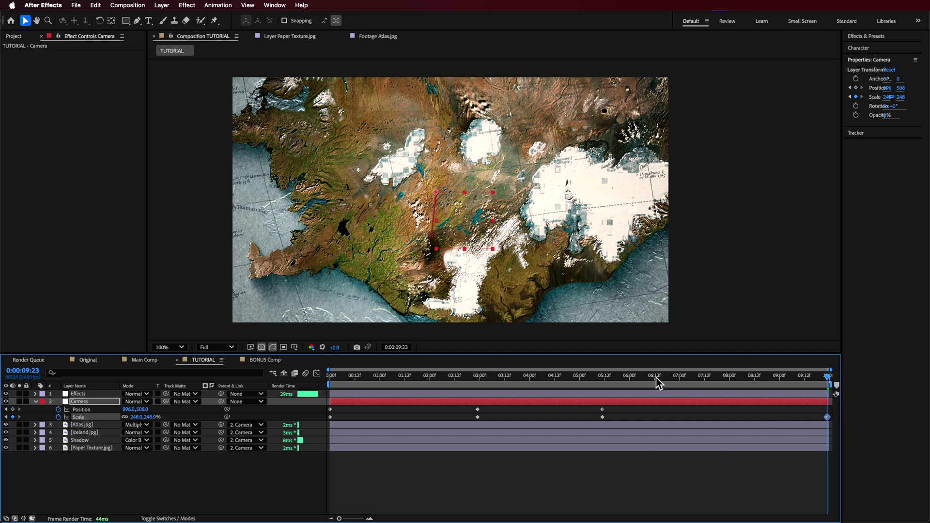
{"action": "key", "text": "Home"}
{"action": "key", "text": "space"}
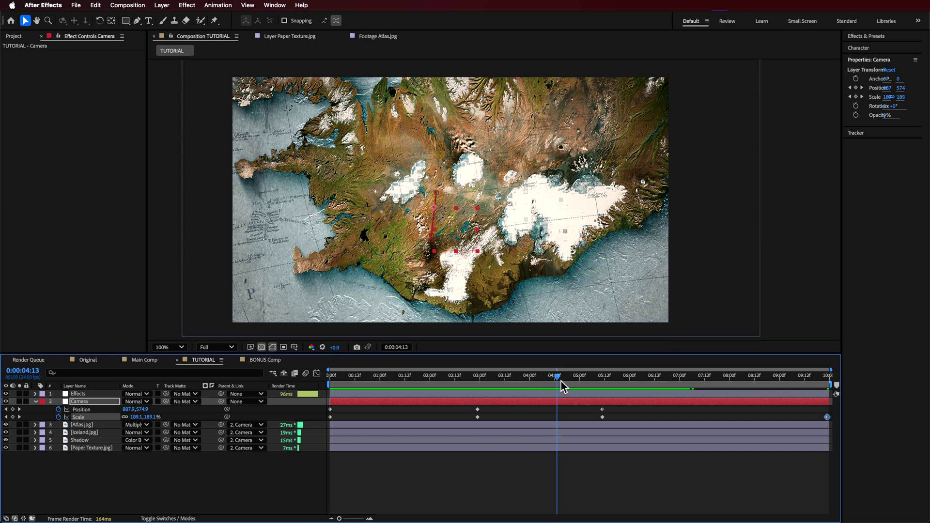
{"action": "left_click_drag", "start_coordinate": [562, 381], "coordinate": [583, 387]}
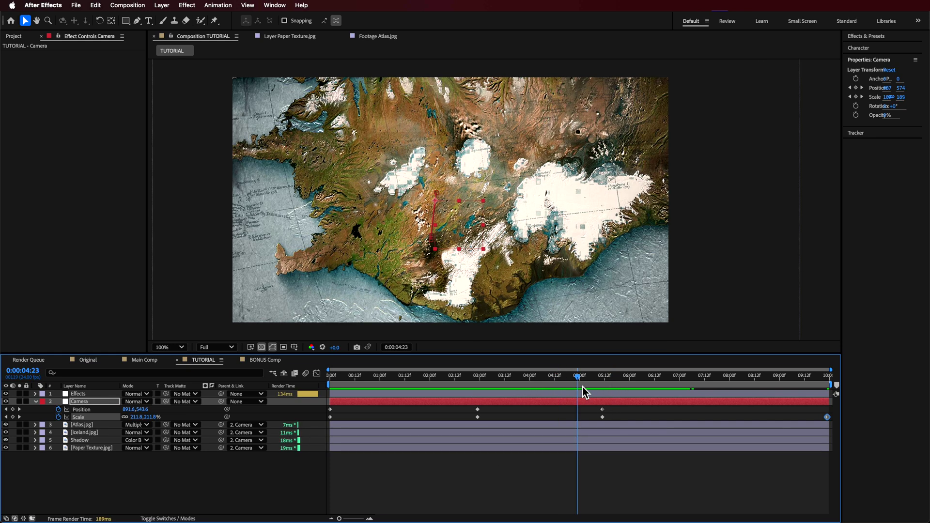
{"action": "mouse_move", "coordinate": [583, 387]}
{"action": "left_mouse_down"}
{"action": "mouse_move", "coordinate": [830, 383]}
{"action": "mouse_move", "coordinate": [821, 416]}
{"action": "mouse_move", "coordinate": [318, 429]}
{"action": "left_mouse_up"}
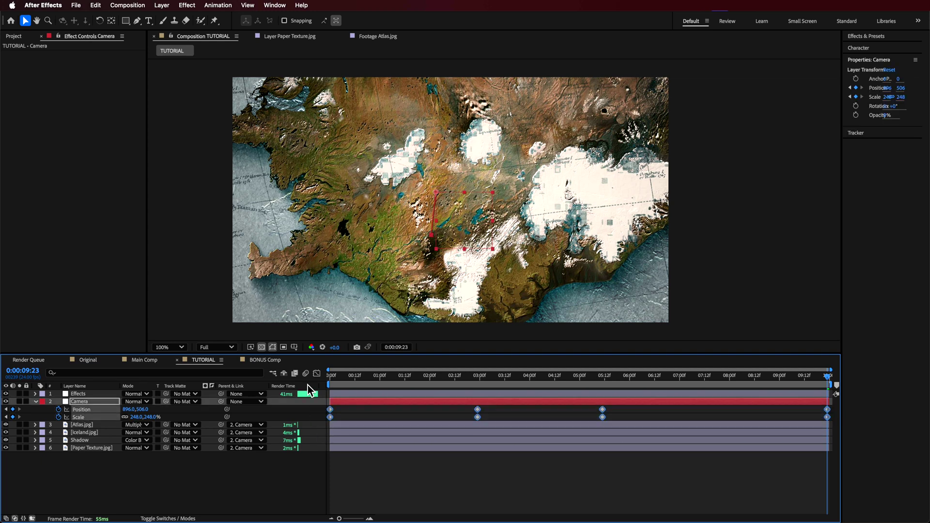
Apply Easy Ease to the selected camera Position and Scale keyframes.
{"action": "right_click", "coordinate": [331, 412]}
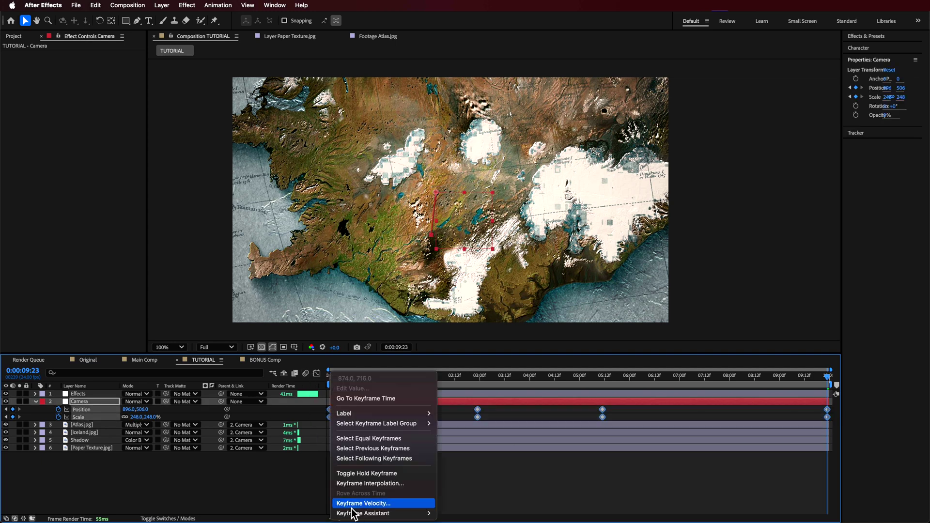
{"action": "mouse_move", "coordinate": [368, 513]}
{"action": "left_click", "coordinate": [472, 415]}
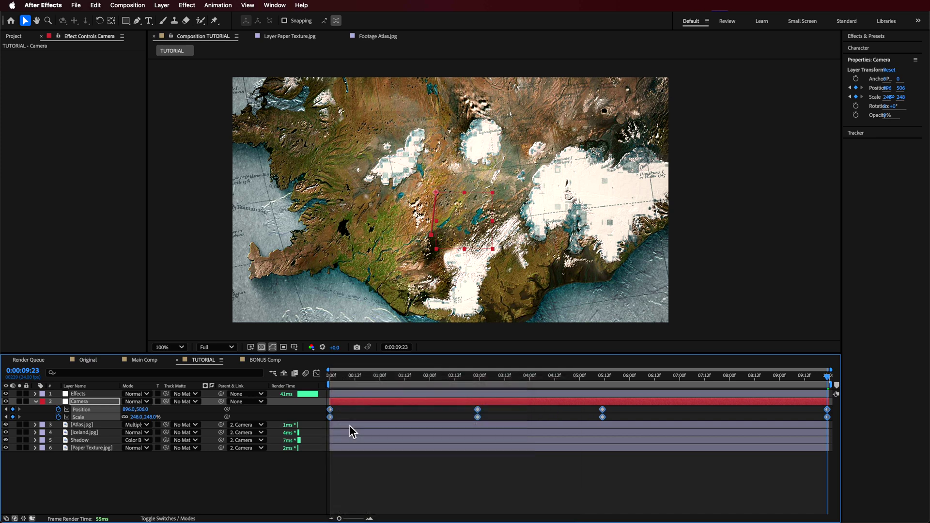
Set the keyframes to Continuous Bezier temporal interpolation and display their speed graph.
{"action": "right_click", "coordinate": [332, 412]}
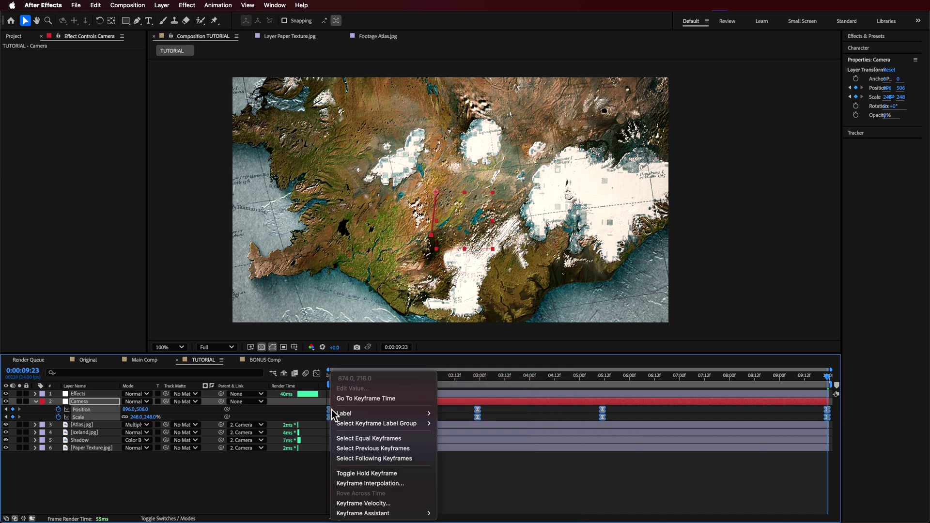
{"action": "left_click", "coordinate": [382, 484]}
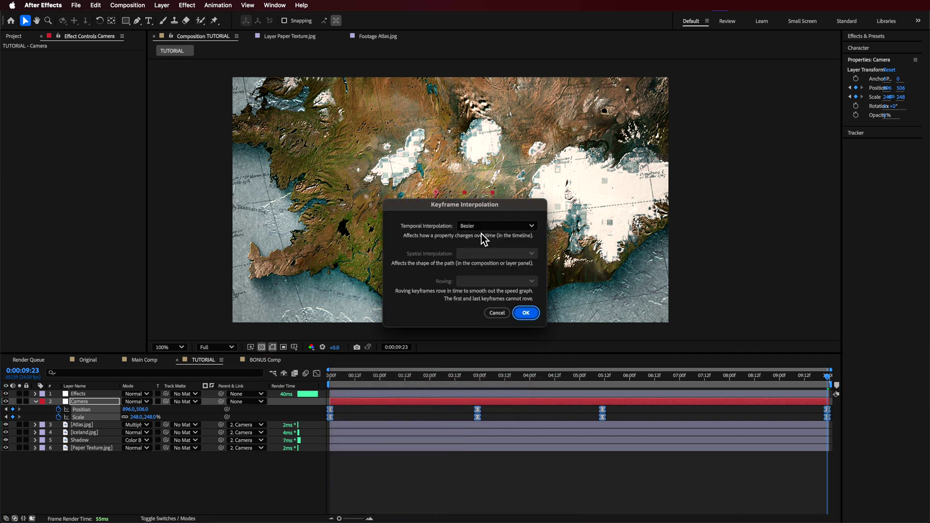
{"action": "left_click", "coordinate": [482, 226]}
{"action": "left_click", "coordinate": [480, 277]}
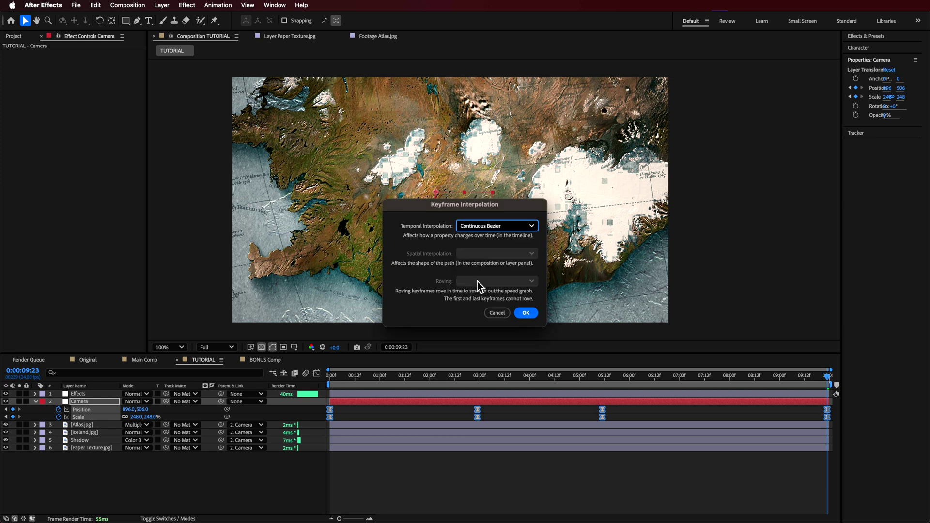
{"action": "left_click", "coordinate": [529, 315]}
{"action": "left_click", "coordinate": [317, 374]}
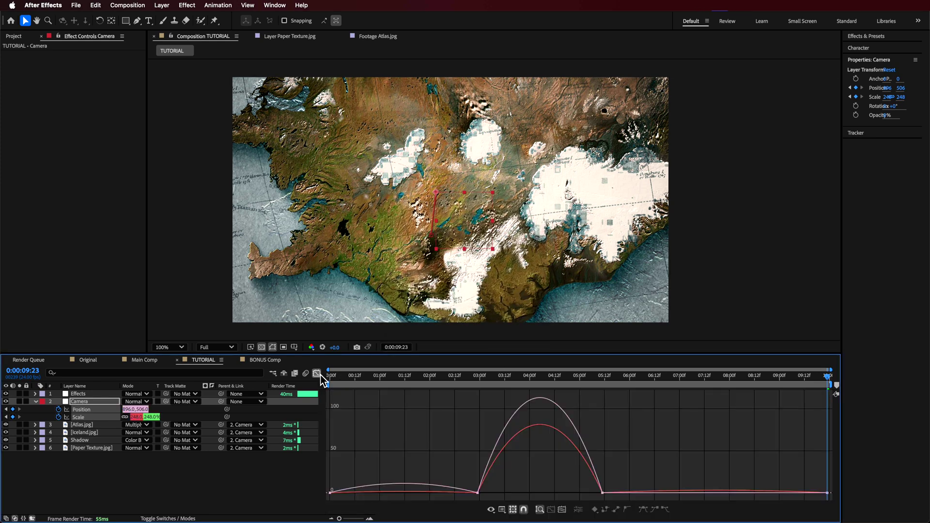
Nudge a Position keyframe's speed, switch to the Scale speed curve, and preview the timing.
{"action": "left_click", "coordinate": [76, 463]}
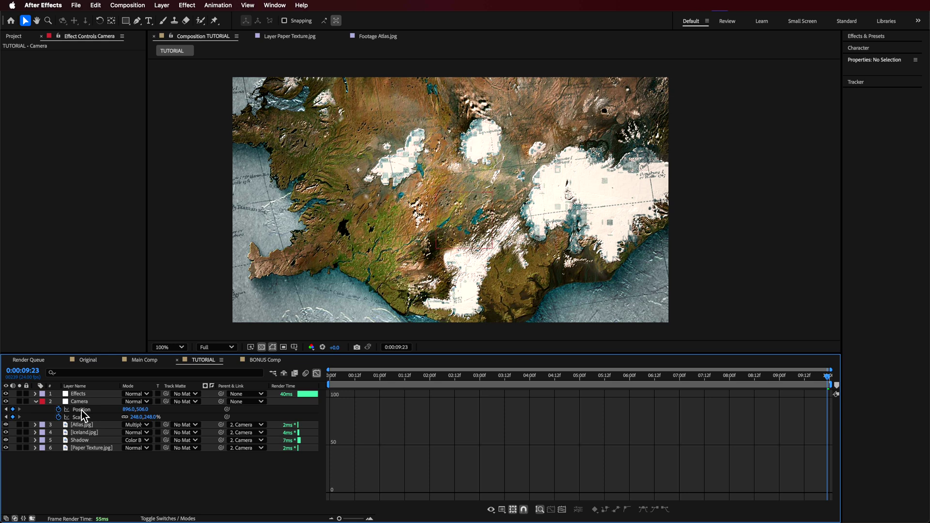
{"action": "left_click", "coordinate": [81, 410]}
{"action": "mouse_move", "coordinate": [480, 492]}
{"action": "left_mouse_down"}
{"action": "mouse_move", "coordinate": [533, 487]}
{"action": "mouse_move", "coordinate": [482, 491]}
{"action": "left_mouse_up"}
{"action": "left_click", "coordinate": [90, 418]}
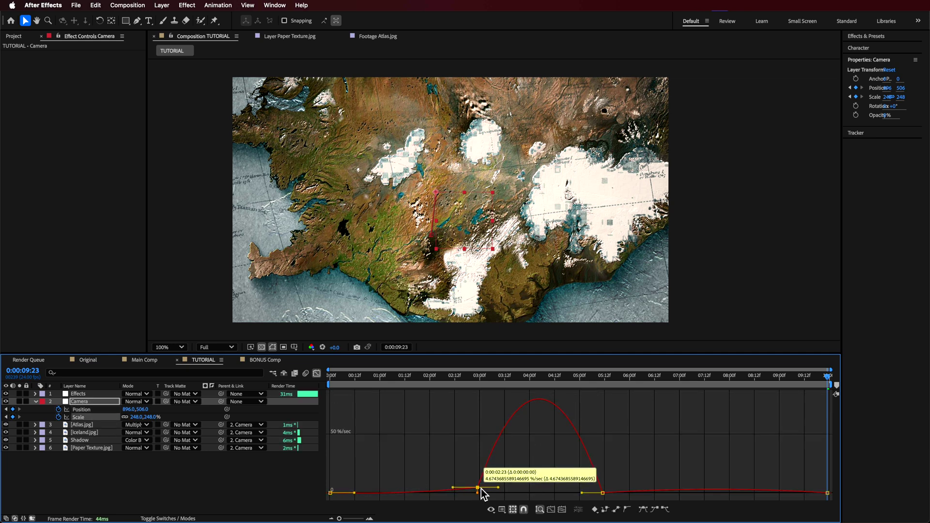
{"action": "key", "text": "space"}
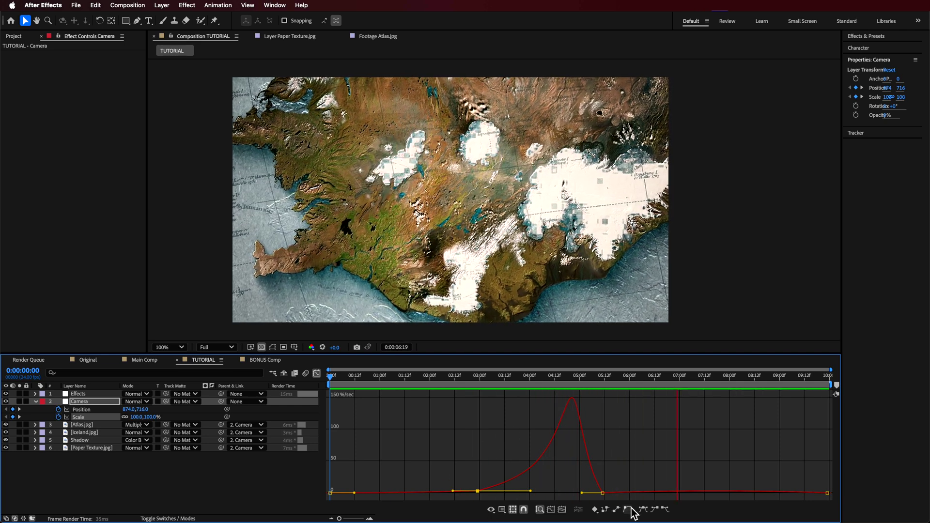
{"action": "key", "text": "space"}
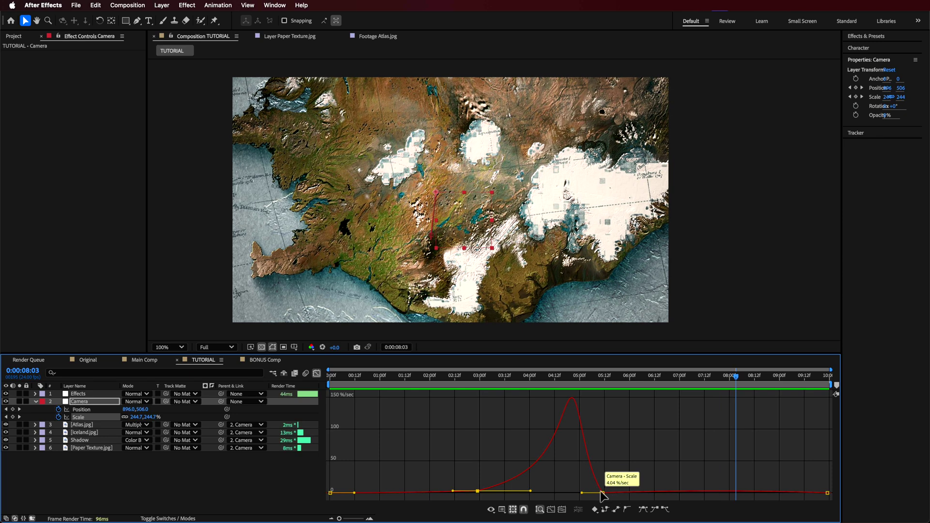
Raise the Scale keyframe's speed at 5:11 into a sharp peak, then check 0:00:06:10 in layer view.
{"action": "left_click_drag", "start_coordinate": [602, 493], "coordinate": [604, 485]}
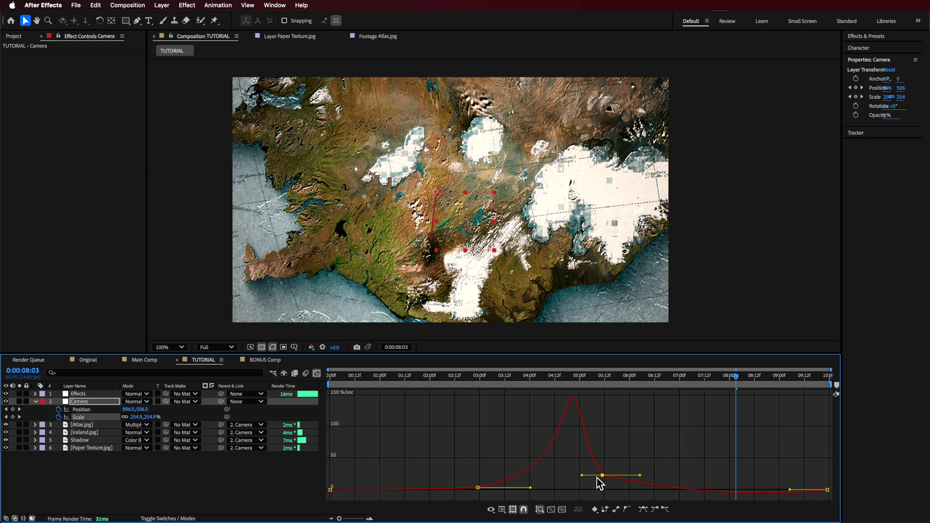
{"action": "mouse_move", "coordinate": [603, 477]}
{"action": "key", "text": "shift+F3"}
{"action": "left_click_drag", "start_coordinate": [577, 377], "coordinate": [650, 388]}
{"action": "left_click", "coordinate": [180, 503]}
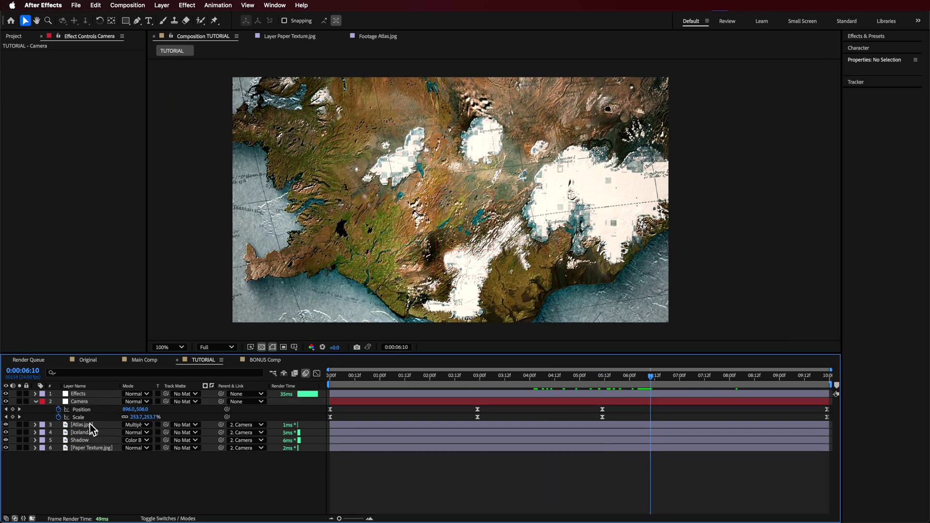
Enable motion blur on the image layers and scrub around four seconds to check the blurred zoom.
{"action": "left_click", "coordinate": [155, 518]}
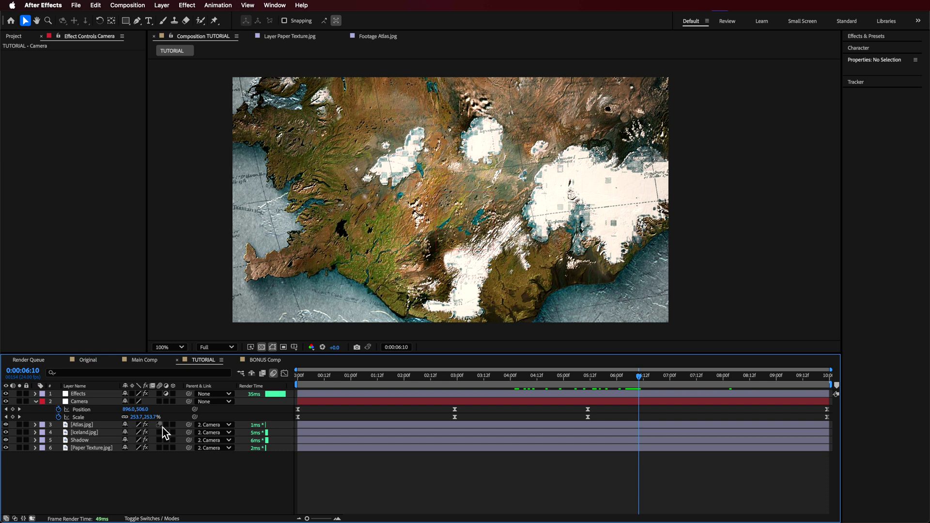
{"action": "left_click", "coordinate": [160, 448]}
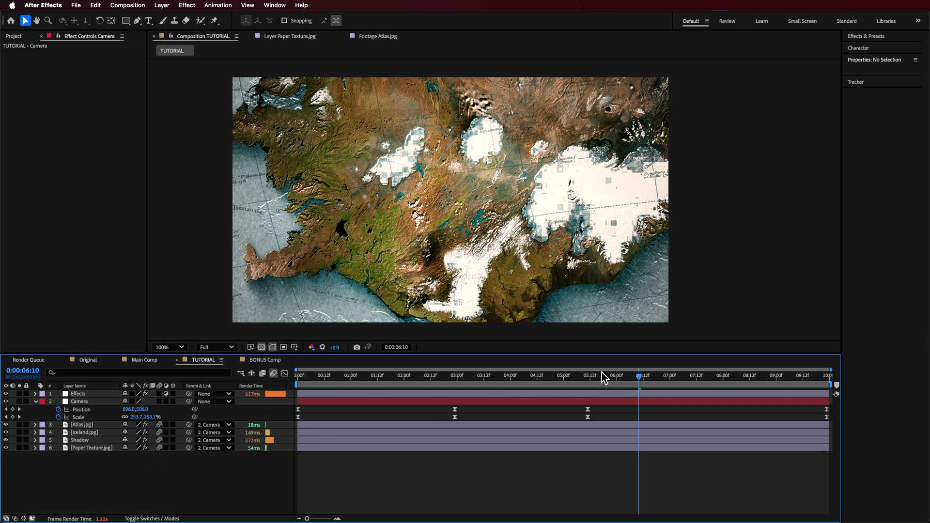
{"action": "left_click_drag", "start_coordinate": [600, 384], "coordinate": [548, 386]}
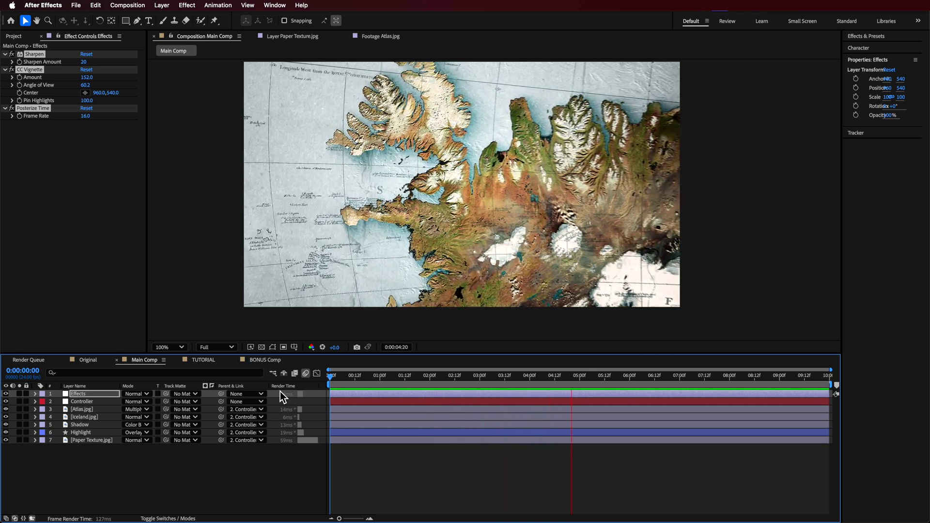
Stop the Main Comp preview and reveal the Controller layer's animated keyframes with U.
{"action": "key", "text": "space"}
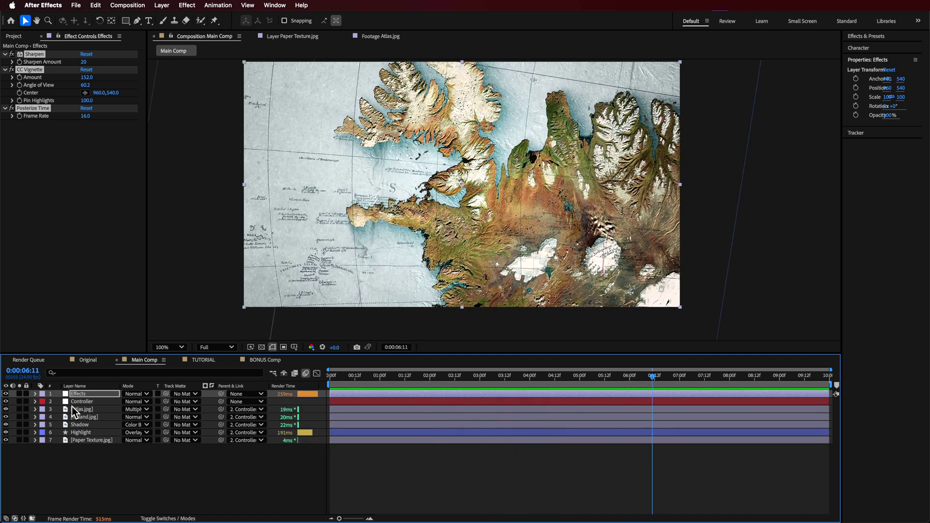
{"action": "left_click", "coordinate": [94, 402]}
{"action": "key", "text": "u"}
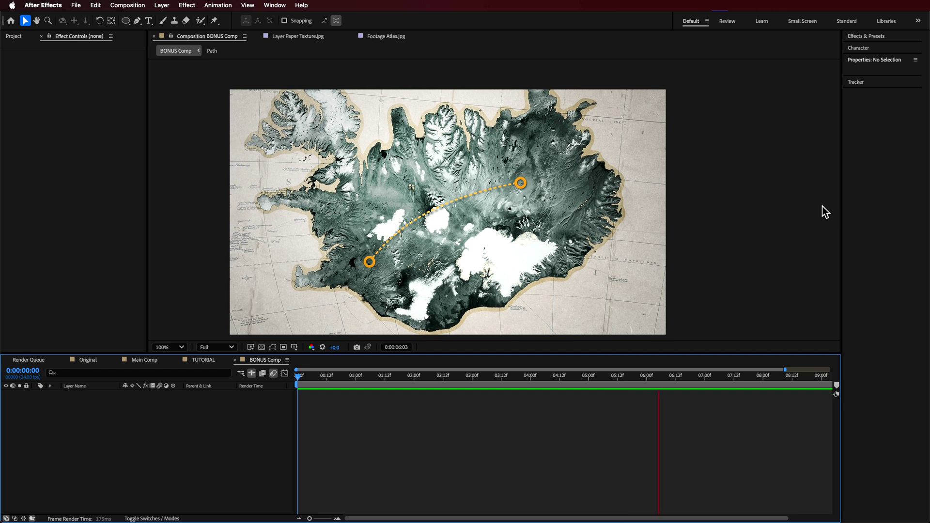
Scrub through the Original composition, glance at the BONUS Comp, then return to Main Comp.
{"action": "left_click", "coordinate": [88, 361]}
{"action": "left_click_drag", "start_coordinate": [364, 390], "coordinate": [430, 387]}
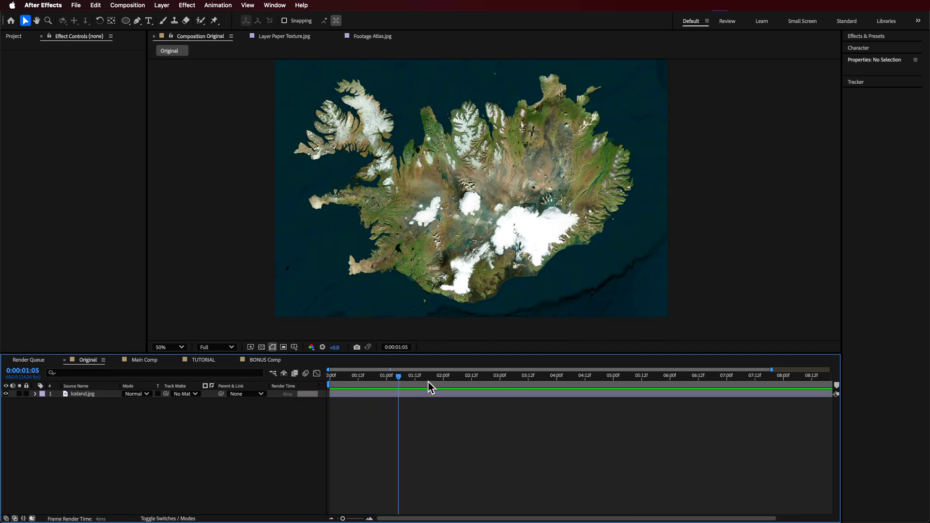
{"action": "left_click", "coordinate": [254, 363]}
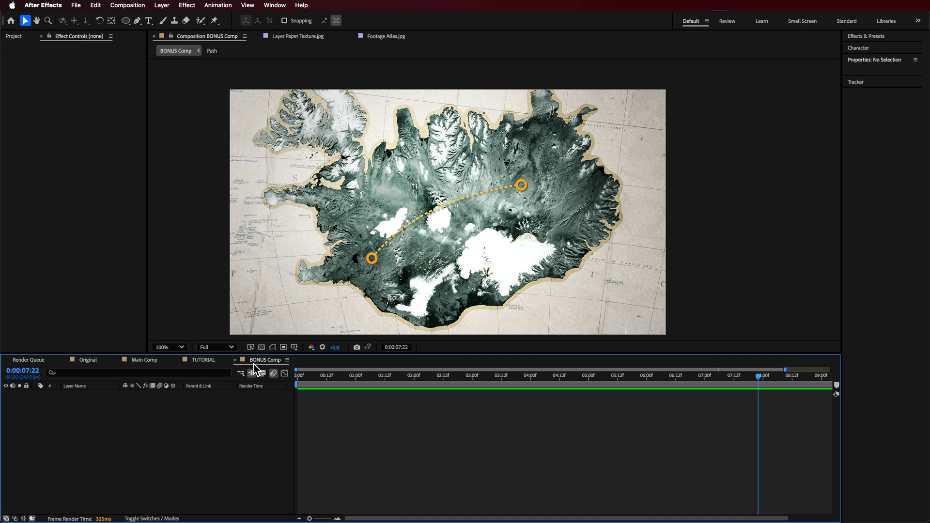
{"action": "left_click", "coordinate": [145, 361]}
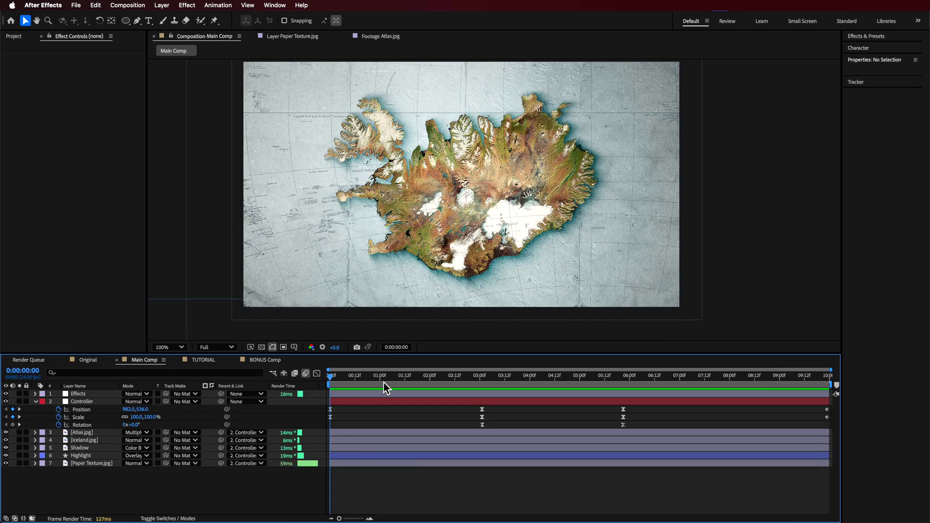